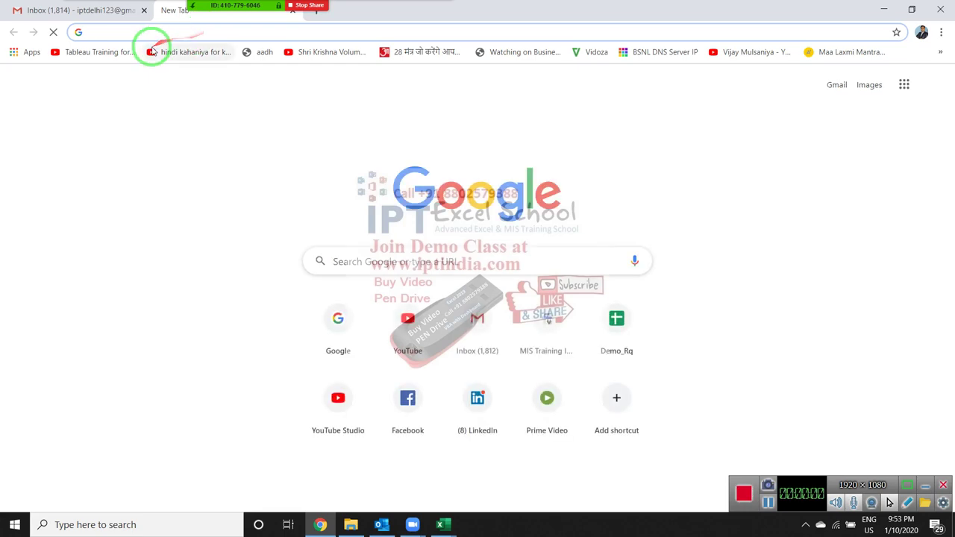
Go to Google Drive's My Drive page at drive.google.com/drive/my-drive
{"action": "type", "text": "dt"}
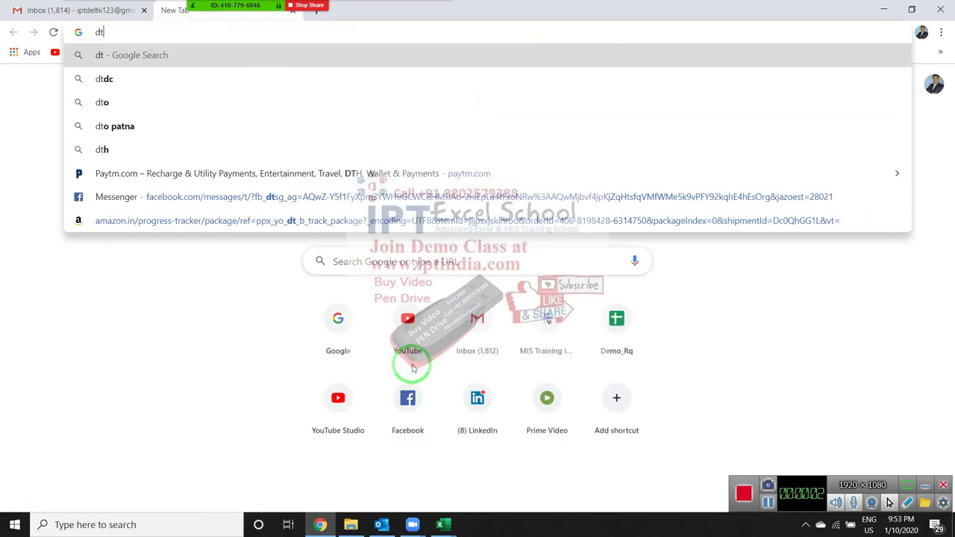
{"action": "key", "text": "BackSpace"}
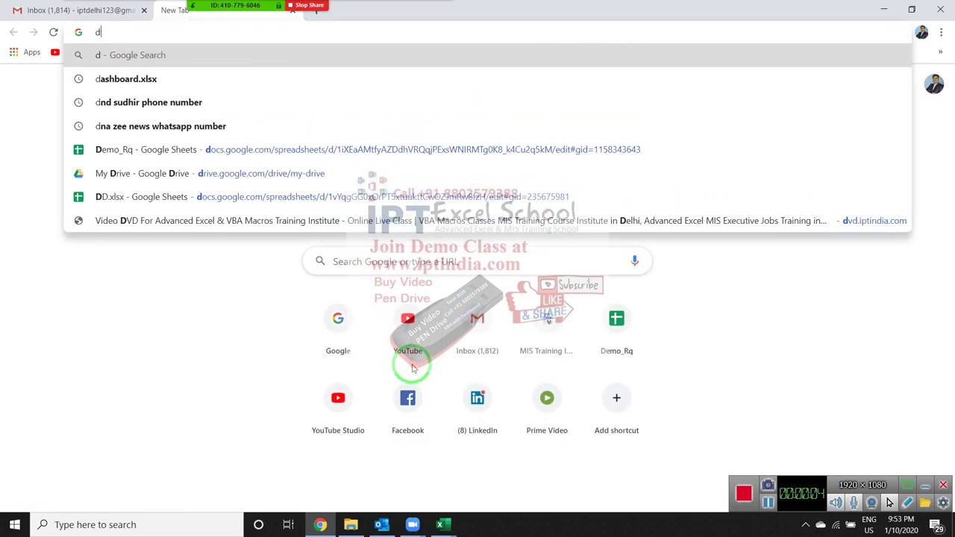
{"action": "type", "text": "r"}
{"action": "key", "text": "Return"}
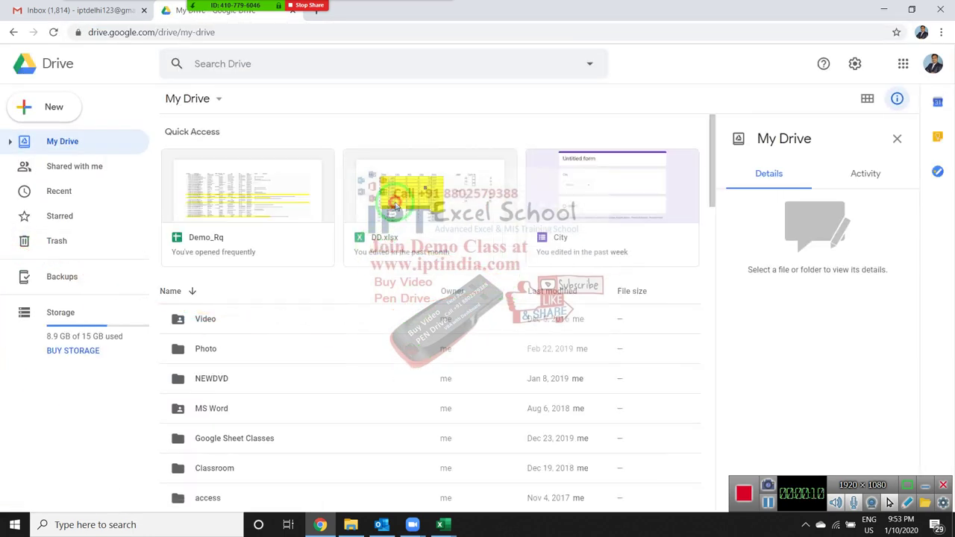
Open DD.xlsx from Quick Access with Google Sheets
{"action": "left_click", "coordinate": [396, 206]}
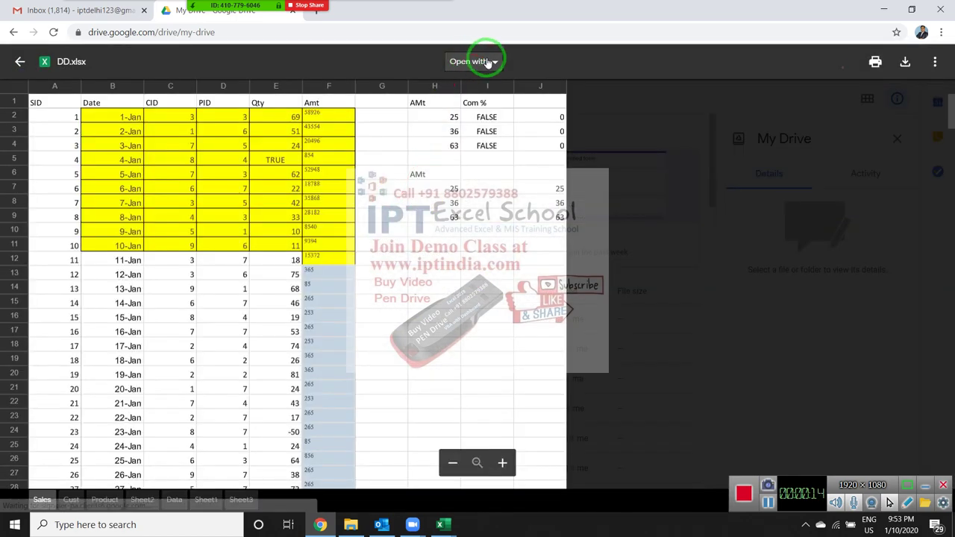
{"action": "left_click", "coordinate": [489, 62]}
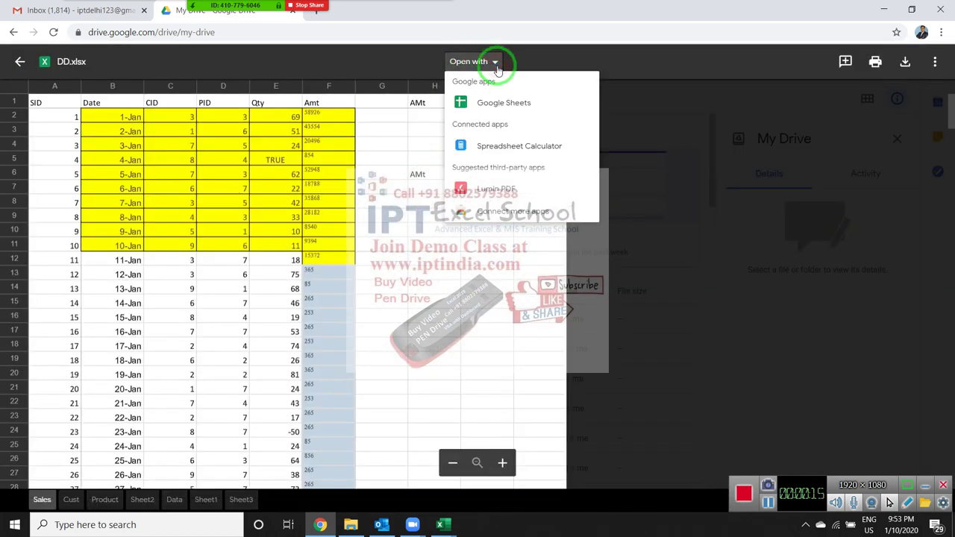
{"action": "left_click", "coordinate": [505, 102]}
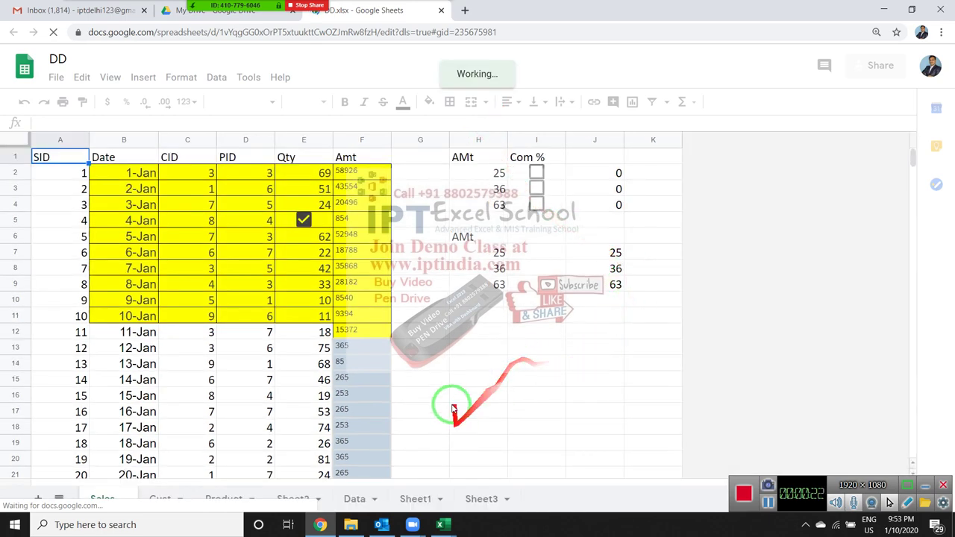
Dismiss the meeting participant list covering the browser
{"action": "mouse_move", "coordinate": [253, 9]}
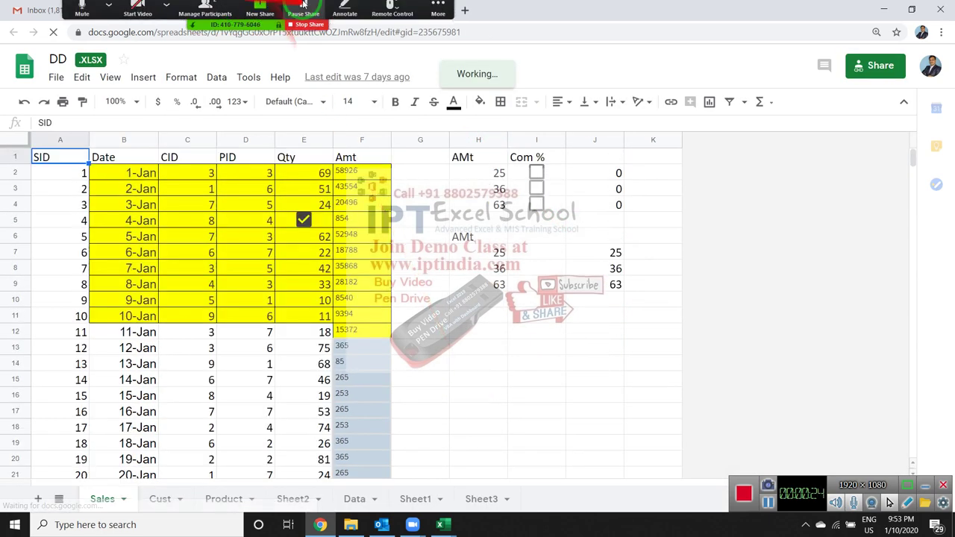
{"action": "left_click", "coordinate": [205, 11]}
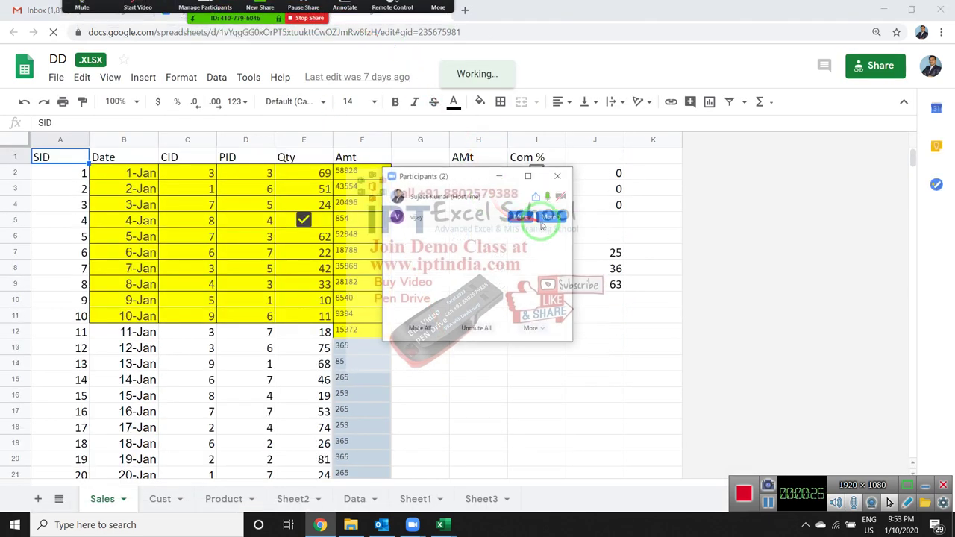
{"action": "left_click", "coordinate": [550, 216]}
{"action": "left_click", "coordinate": [595, 257]}
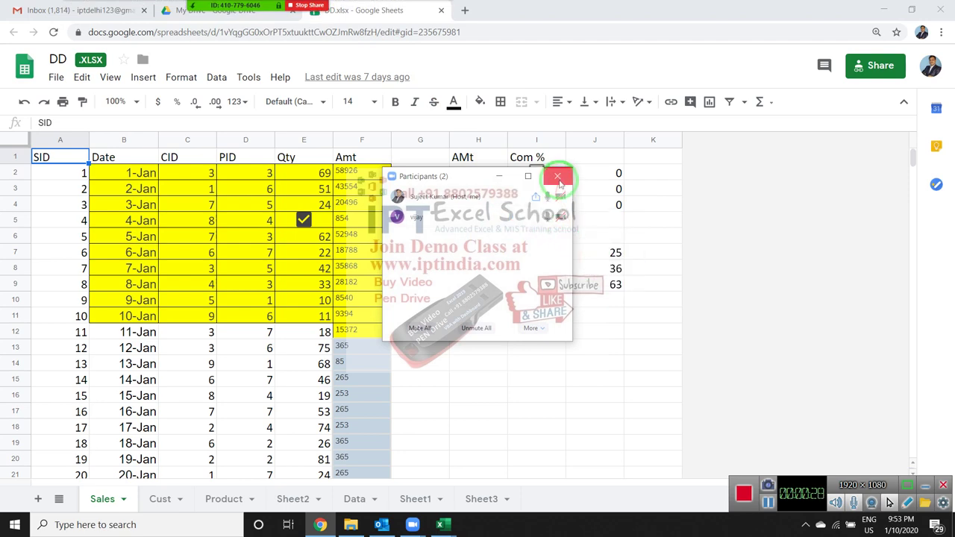
{"action": "left_click", "coordinate": [557, 176]}
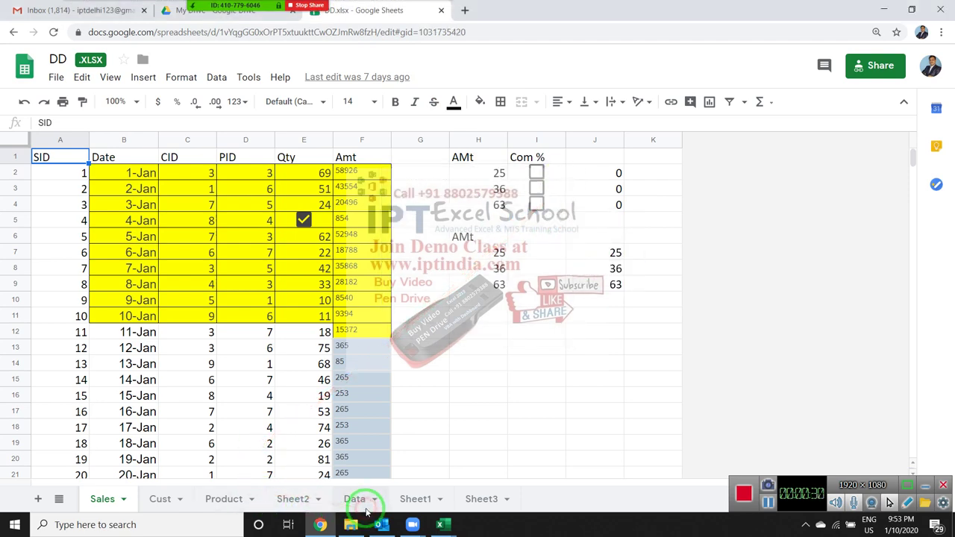
On the Data sheet, remove bold from the STATE and City columns (E:F)
{"action": "left_click", "coordinate": [364, 509]}
{"action": "left_click", "coordinate": [290, 254]}
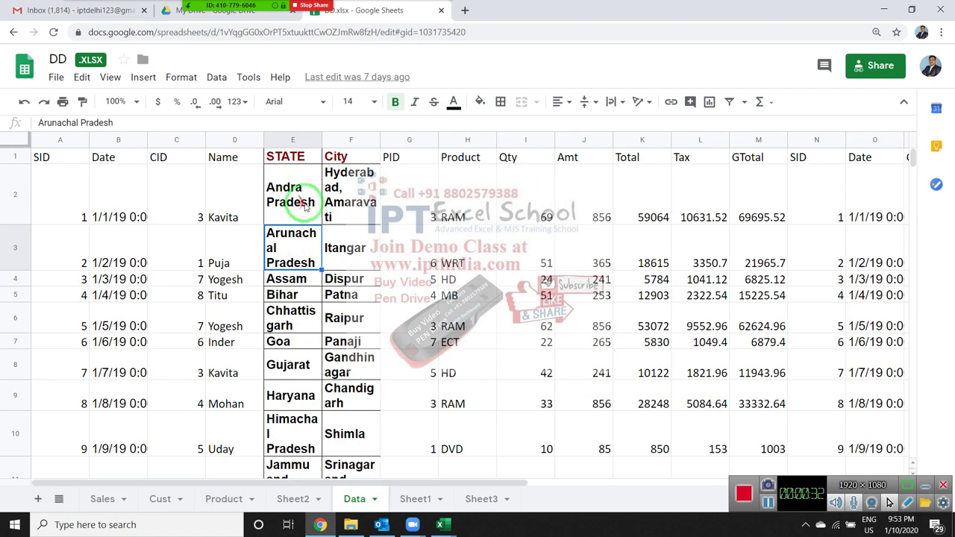
{"action": "left_click", "coordinate": [283, 138]}
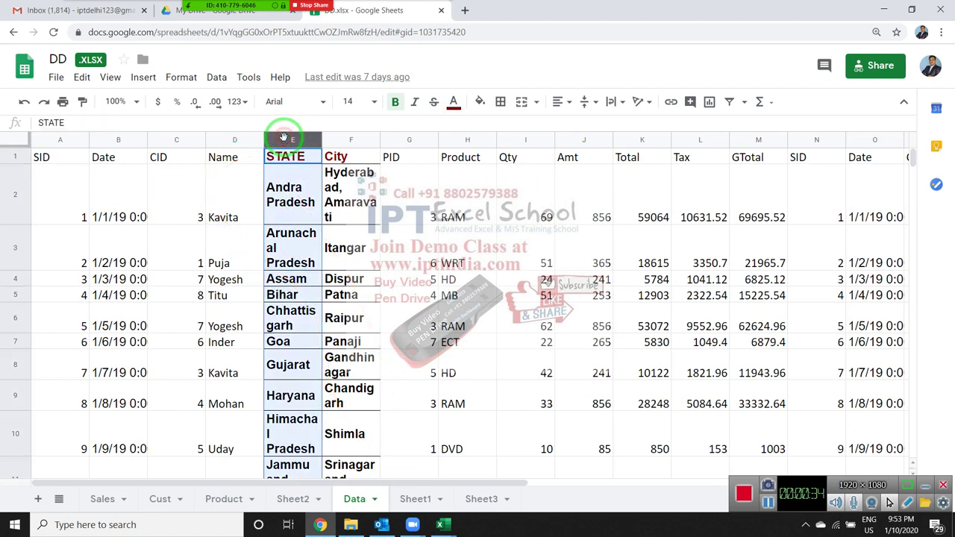
{"action": "left_click_drag", "start_coordinate": [288, 139], "coordinate": [352, 140]}
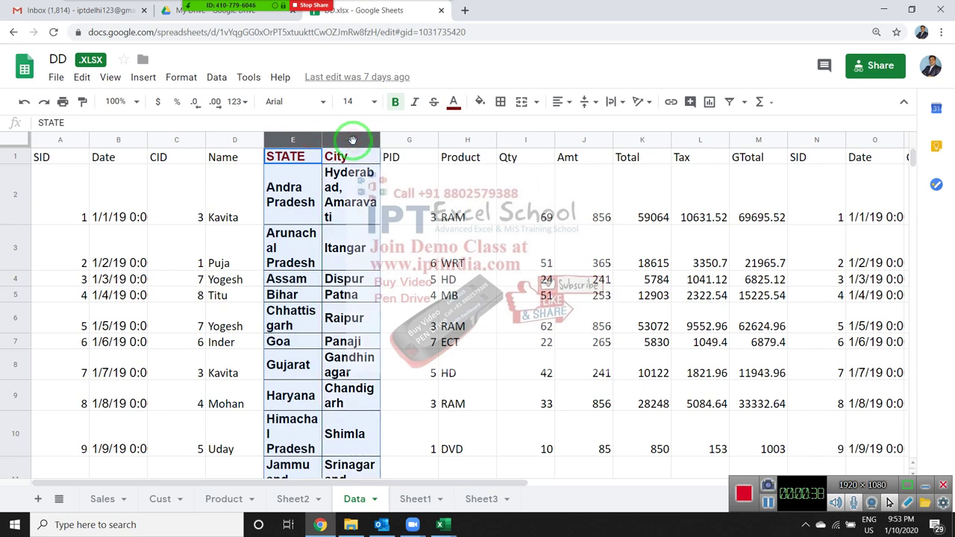
{"action": "key", "text": "ctrl+b"}
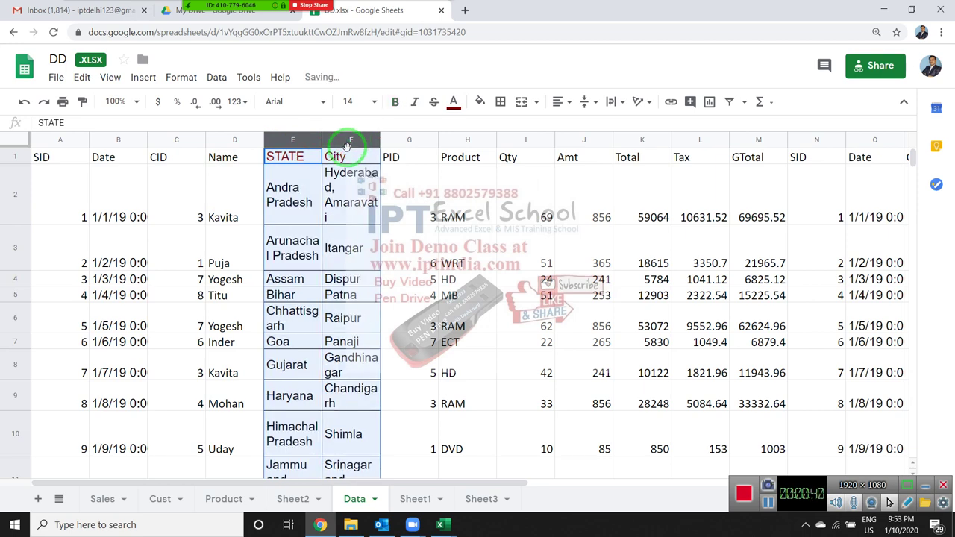
Check the unbolded columns and select the whole Qty column
{"action": "scroll", "coordinate": [330, 181], "scroll_direction": "down", "scroll_amount": 3}
{"action": "scroll", "coordinate": [324, 209], "scroll_direction": "up", "scroll_amount": 3}
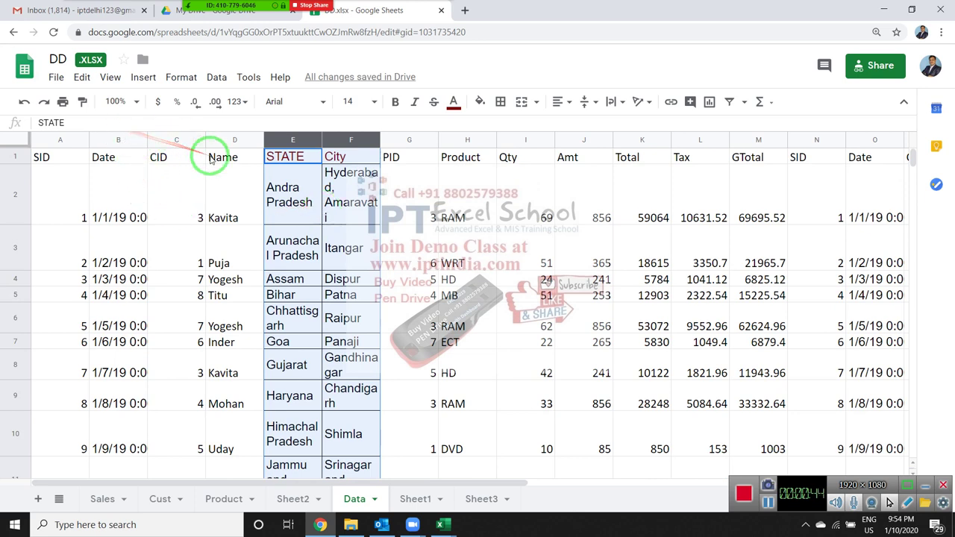
{"action": "left_click", "coordinate": [369, 192]}
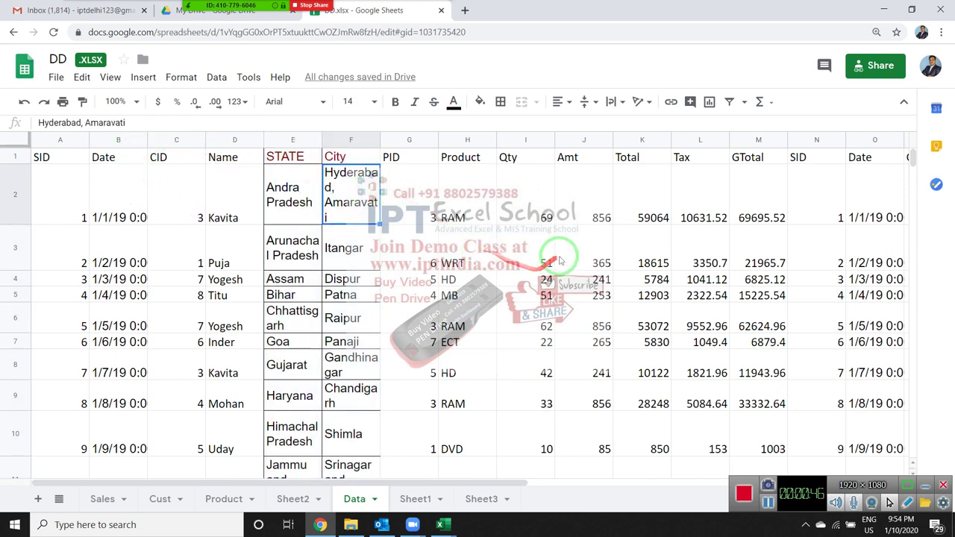
{"action": "left_click", "coordinate": [525, 135]}
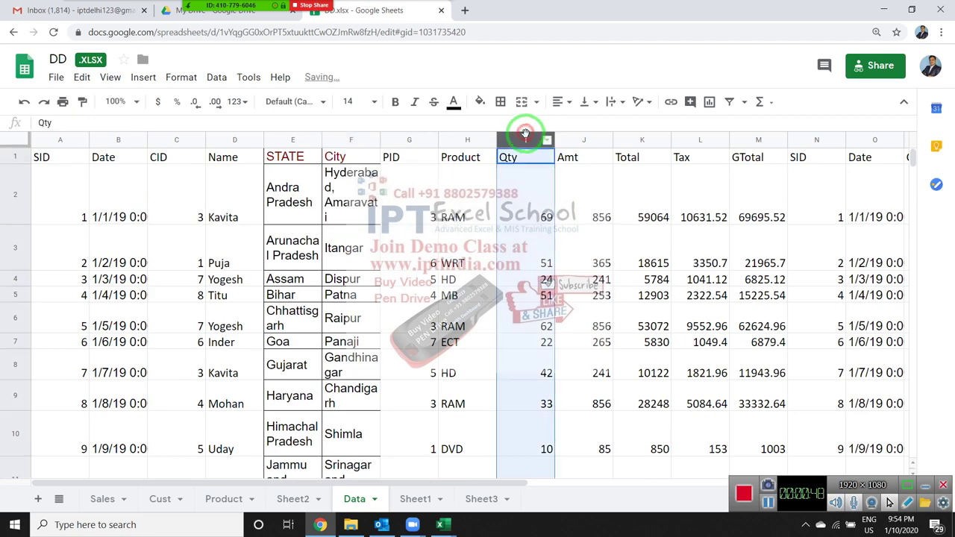
Open conditional formatting for the Qty column, staying on the Single color tab
{"action": "left_click", "coordinate": [176, 77]}
{"action": "mouse_move", "coordinate": [229, 79]}
{"action": "mouse_move", "coordinate": [185, 76]}
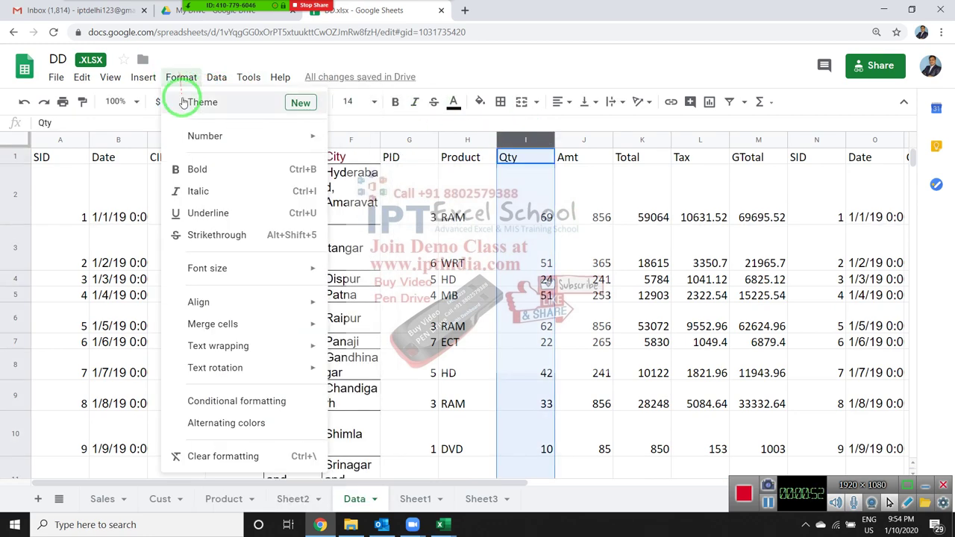
{"action": "left_click", "coordinate": [267, 401]}
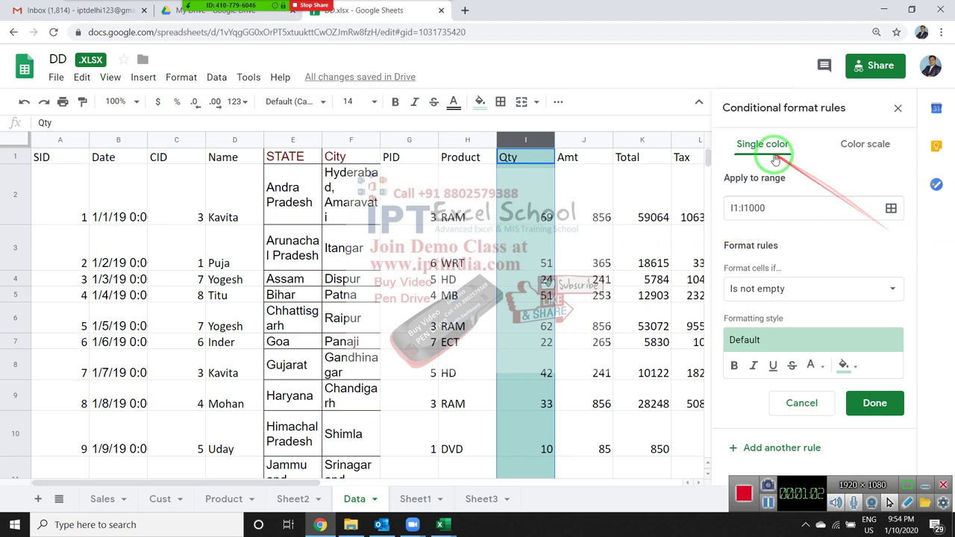
{"action": "left_click_drag", "start_coordinate": [776, 155], "coordinate": [811, 146]}
{"action": "left_click", "coordinate": [847, 147]}
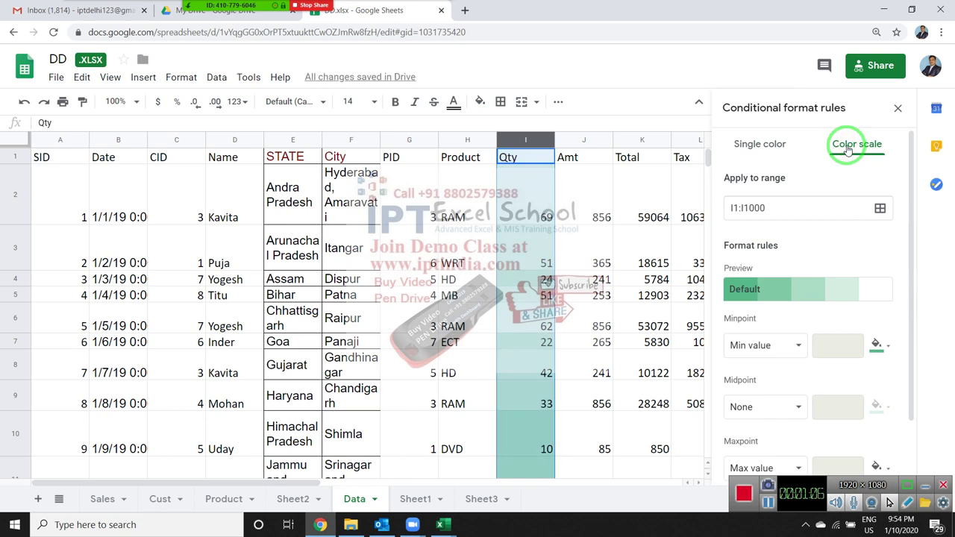
{"action": "left_click", "coordinate": [780, 149]}
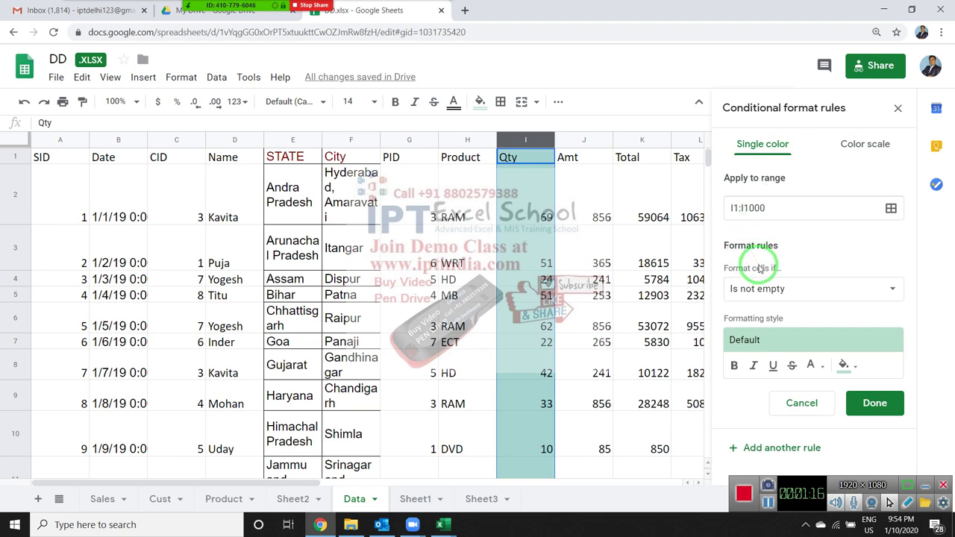
Make the rule fill empty cells bright red, and restore 51 in I3
{"action": "left_click", "coordinate": [755, 294]}
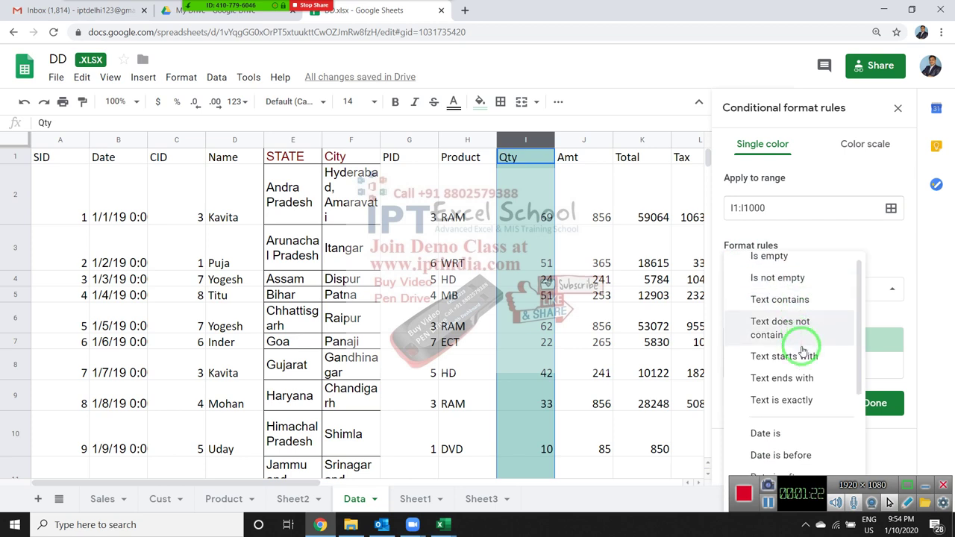
{"action": "scroll", "coordinate": [799, 343], "scroll_direction": "down", "scroll_amount": 3}
{"action": "scroll", "coordinate": [801, 352], "scroll_direction": "up", "scroll_amount": 3}
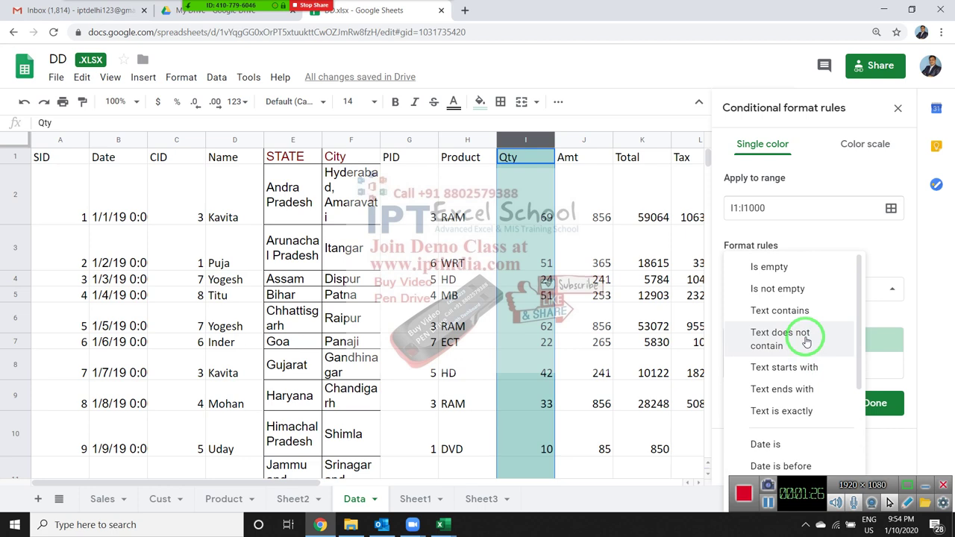
{"action": "left_click", "coordinate": [797, 274]}
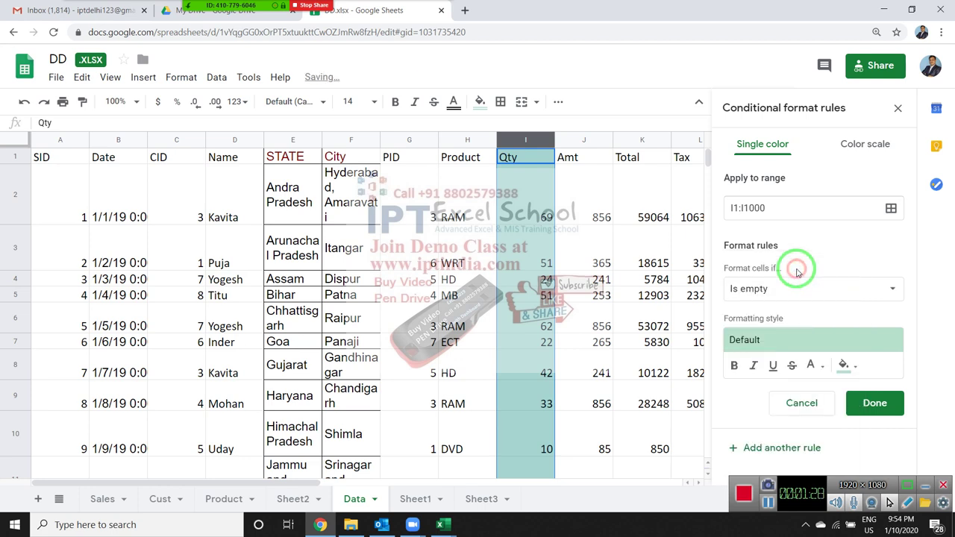
{"action": "left_click", "coordinate": [841, 363]}
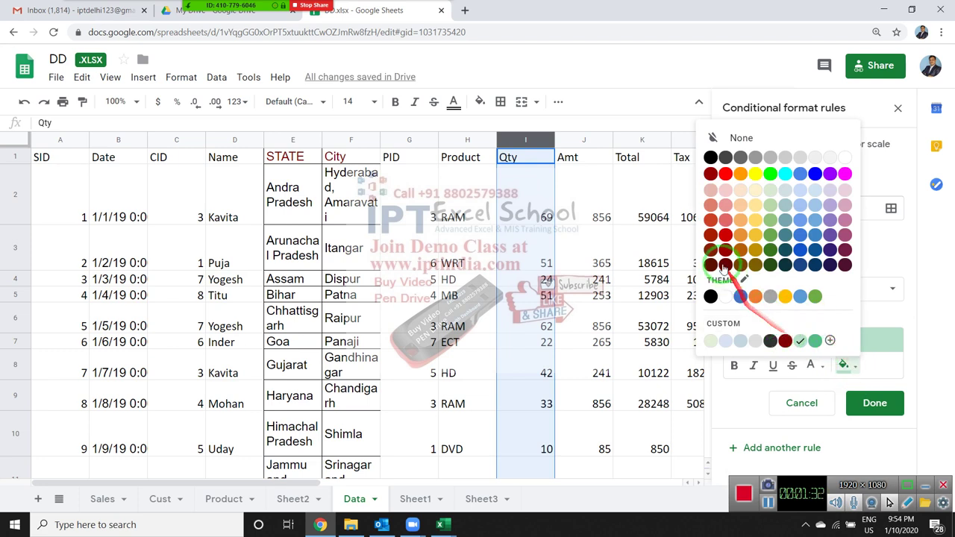
{"action": "left_click", "coordinate": [725, 173]}
{"action": "left_click", "coordinate": [512, 254]}
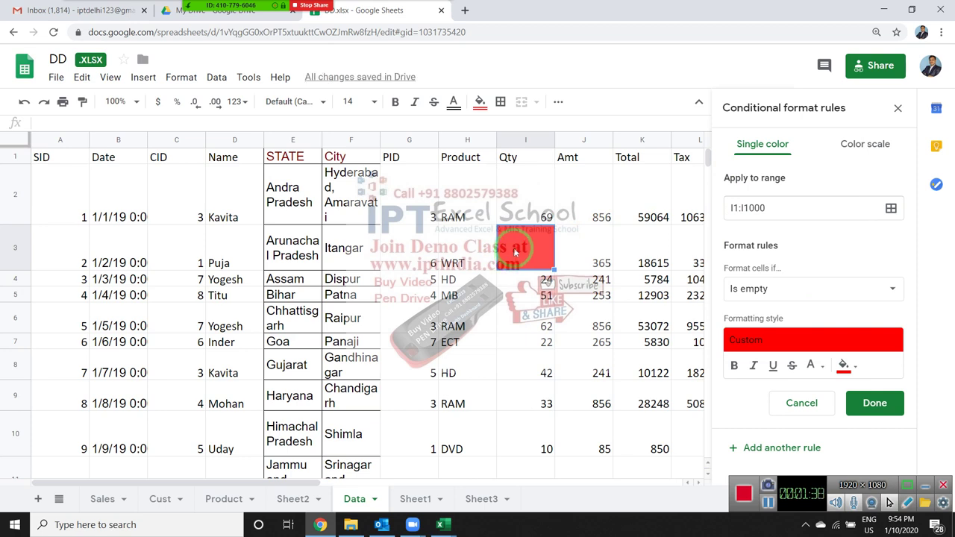
{"action": "key", "text": "ctrl+z"}
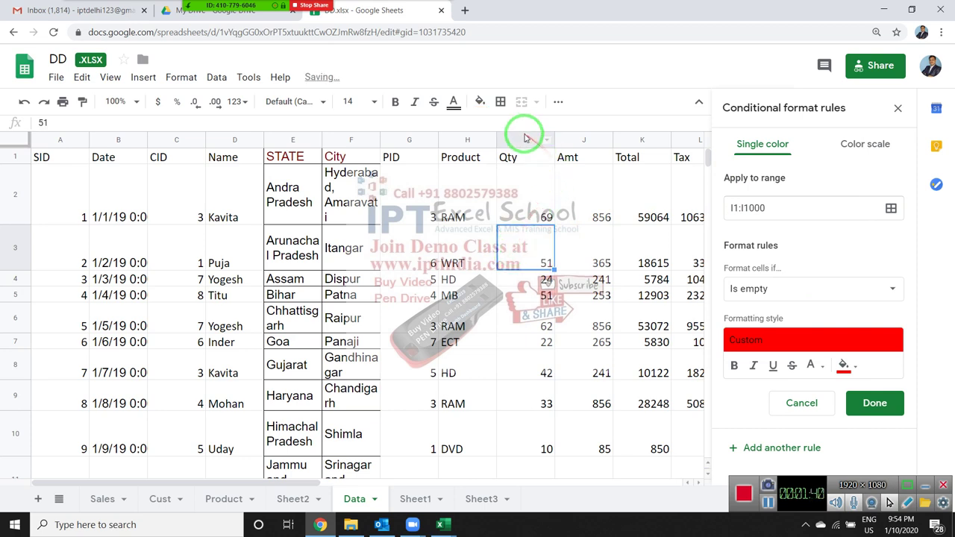
Change the Qty rule's condition to Is not empty
{"action": "left_click", "coordinate": [525, 137]}
{"action": "left_click", "coordinate": [755, 288]}
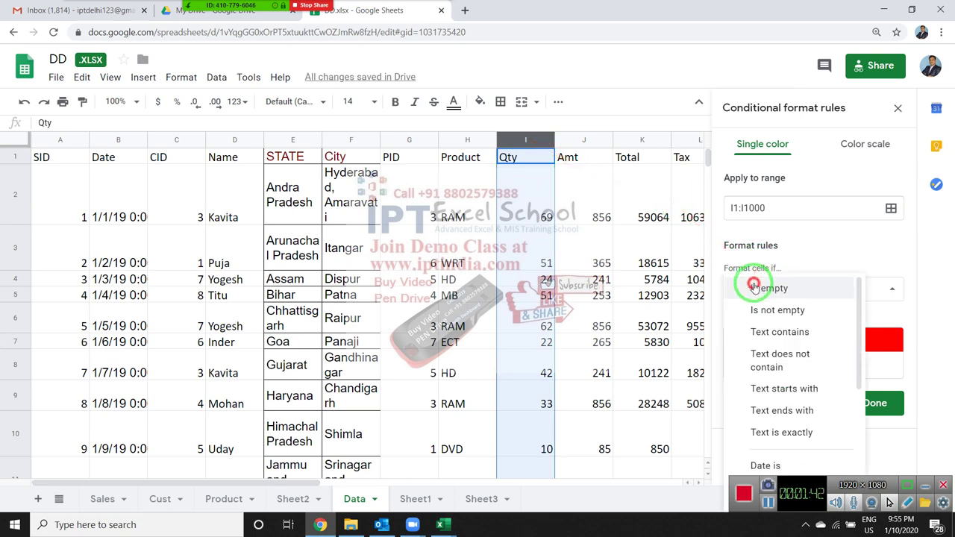
{"action": "left_click", "coordinate": [757, 311]}
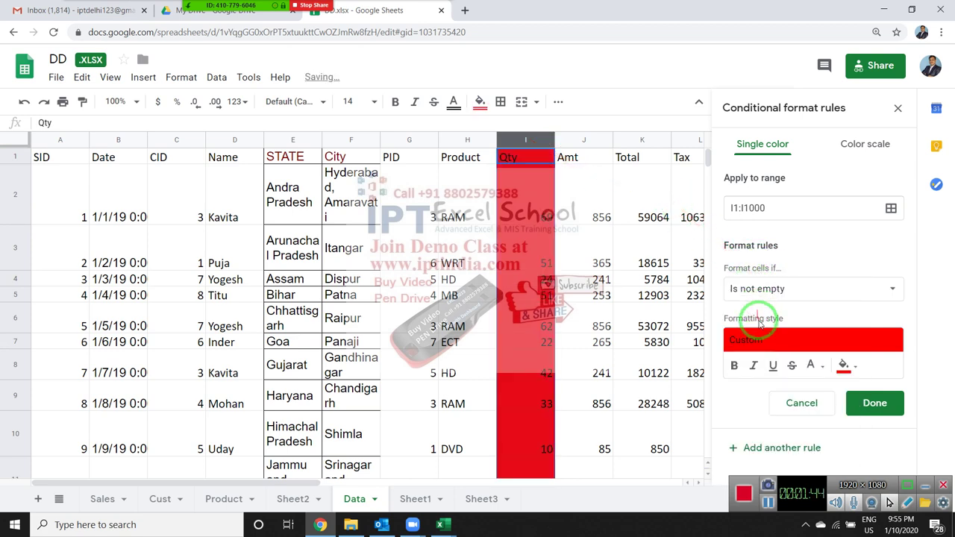
{"action": "left_click", "coordinate": [762, 298]}
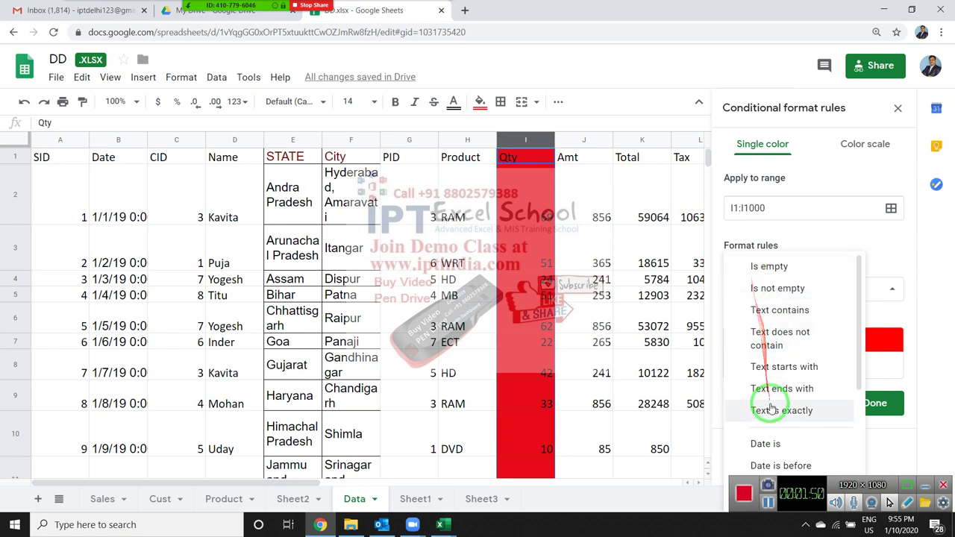
{"action": "left_click", "coordinate": [647, 250]}
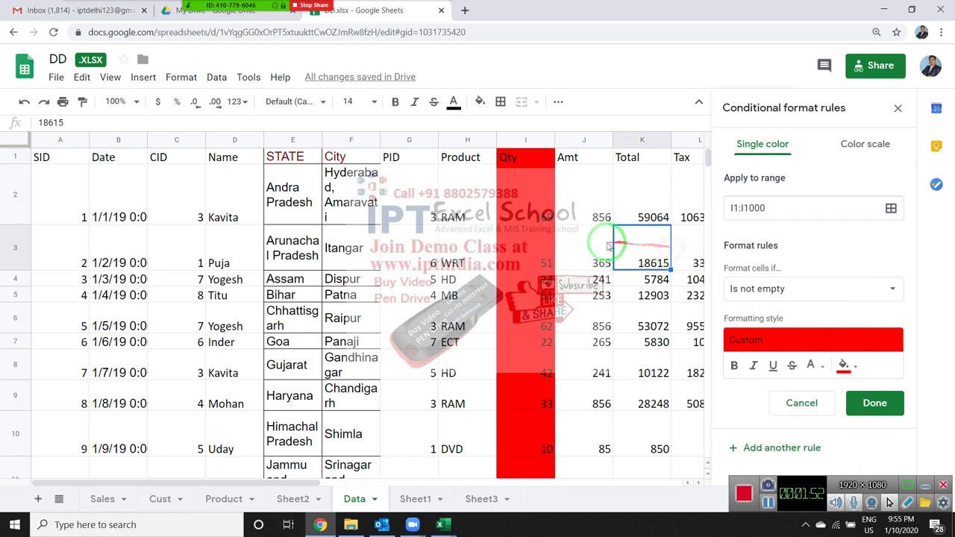
Widen column F so the city names fit
{"action": "left_click", "coordinate": [402, 242]}
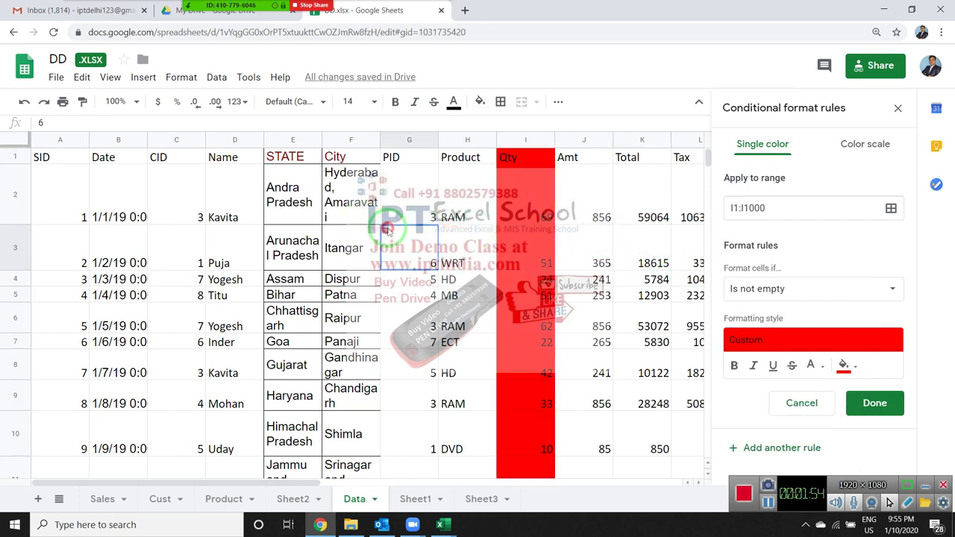
{"action": "left_click_drag", "start_coordinate": [380, 140], "coordinate": [420, 140]}
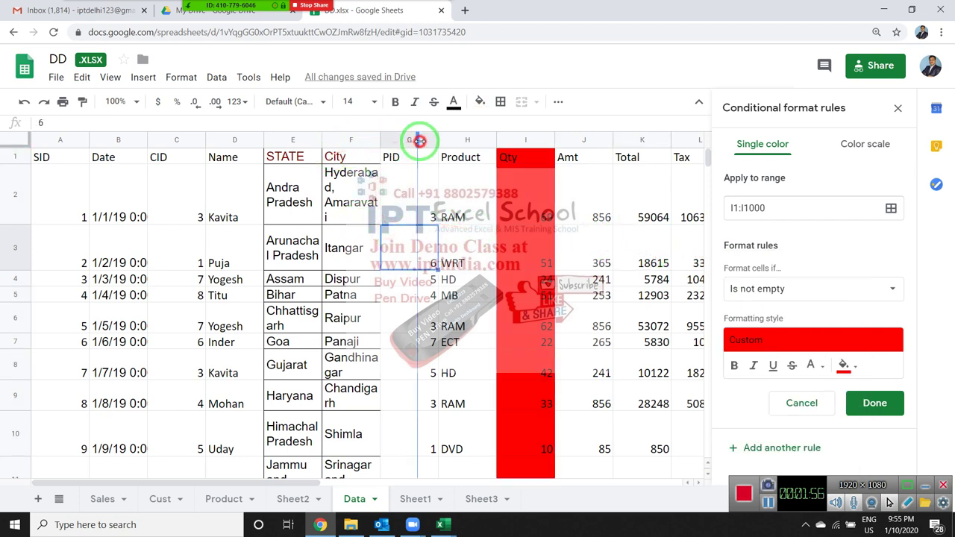
{"action": "left_click", "coordinate": [368, 261]}
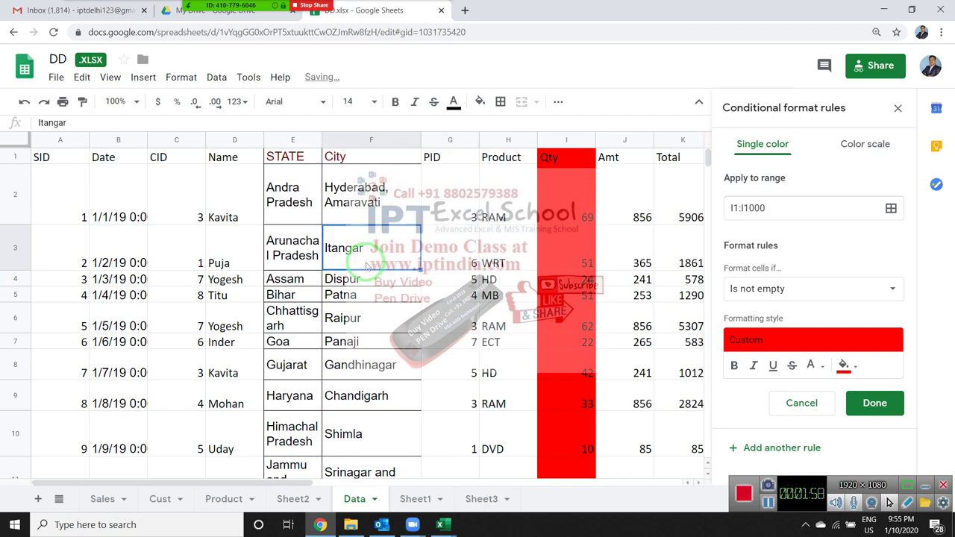
{"action": "type", "text": "Delhi"}
Rename F3 to Delhi and F8 to New Delhi
{"action": "key", "text": "Return"}
{"action": "key", "text": "Down"}
{"action": "key", "text": "Down"}
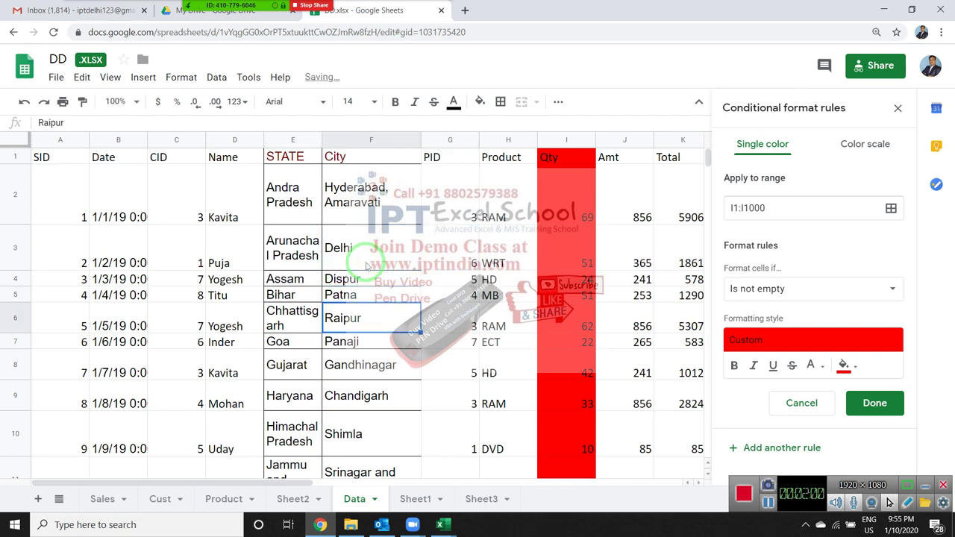
{"action": "key", "text": "Down"}
{"action": "key", "text": "Down"}
{"action": "type", "text": "Ne"}
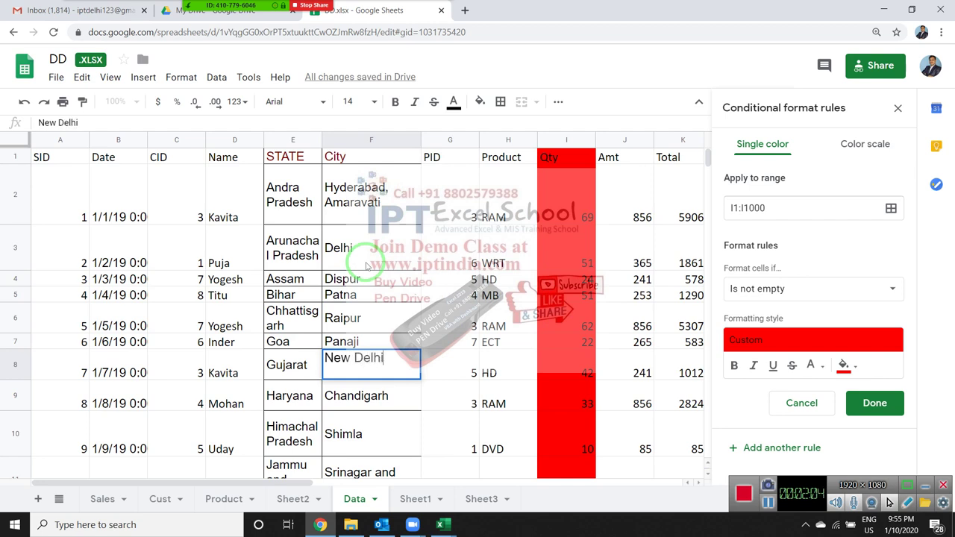
{"action": "key", "text": "Return"}
Set the rule condition to Is equal to Delhi
{"action": "left_click", "coordinate": [366, 140]}
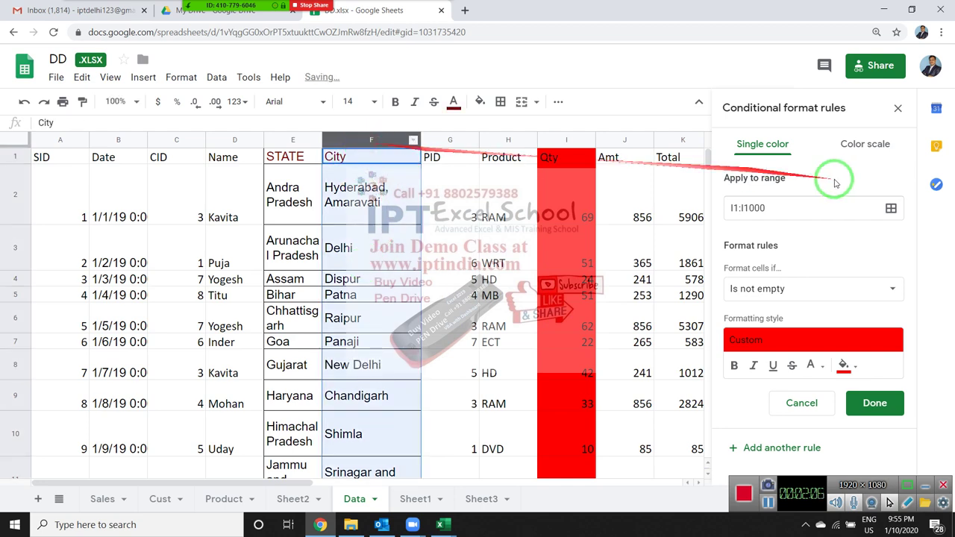
{"action": "left_click", "coordinate": [776, 288]}
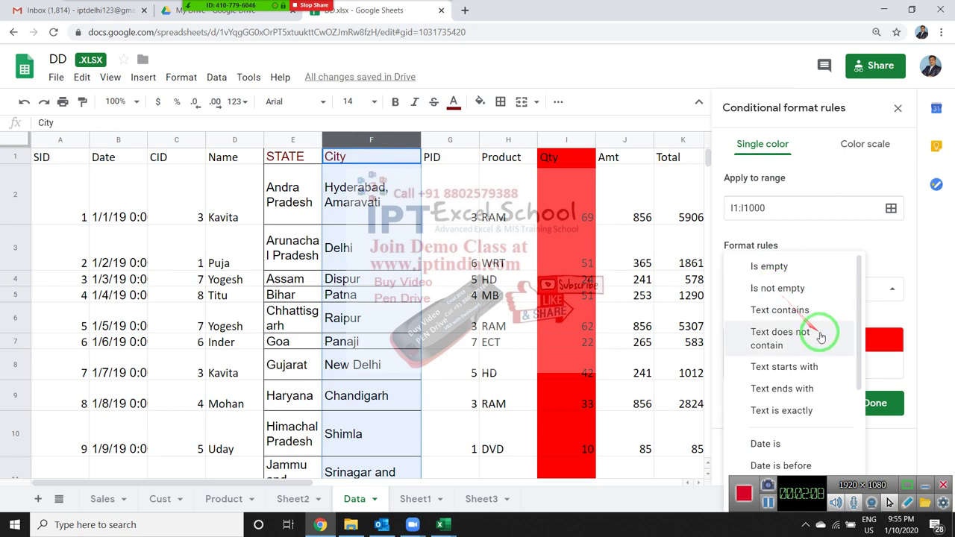
{"action": "scroll", "coordinate": [820, 337], "scroll_direction": "down", "scroll_amount": 3}
{"action": "scroll", "coordinate": [821, 337], "scroll_direction": "down", "scroll_amount": 2}
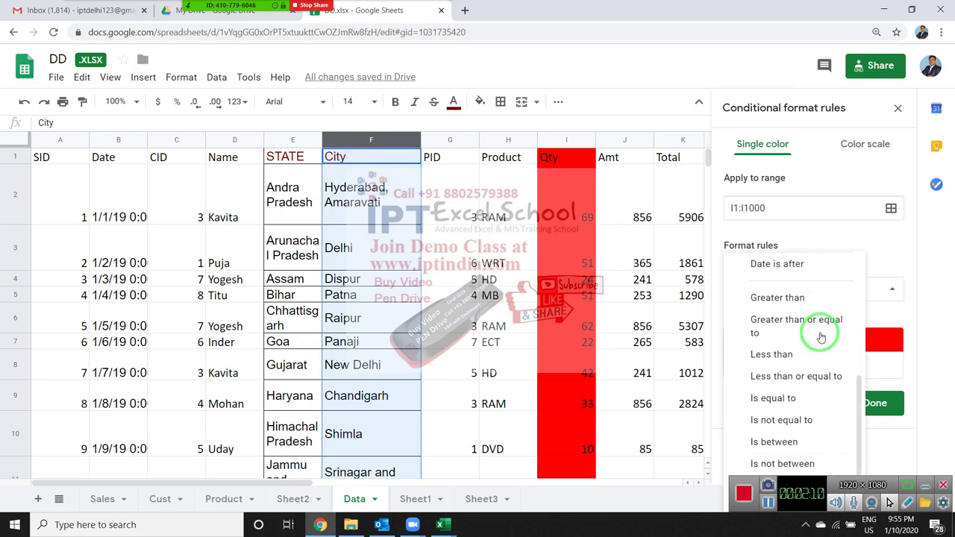
{"action": "left_click", "coordinate": [812, 397]}
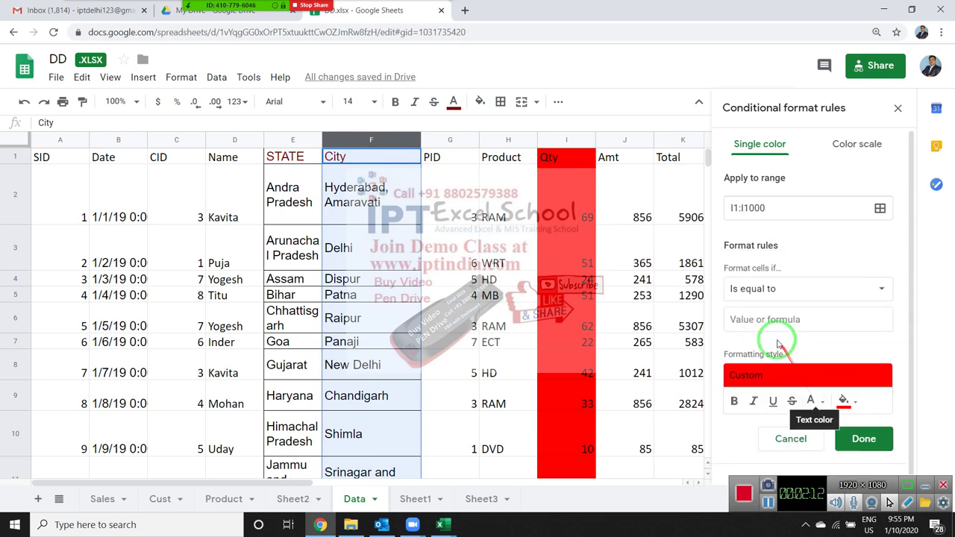
{"action": "left_click", "coordinate": [771, 325]}
{"action": "type", "text": "Delhi"}
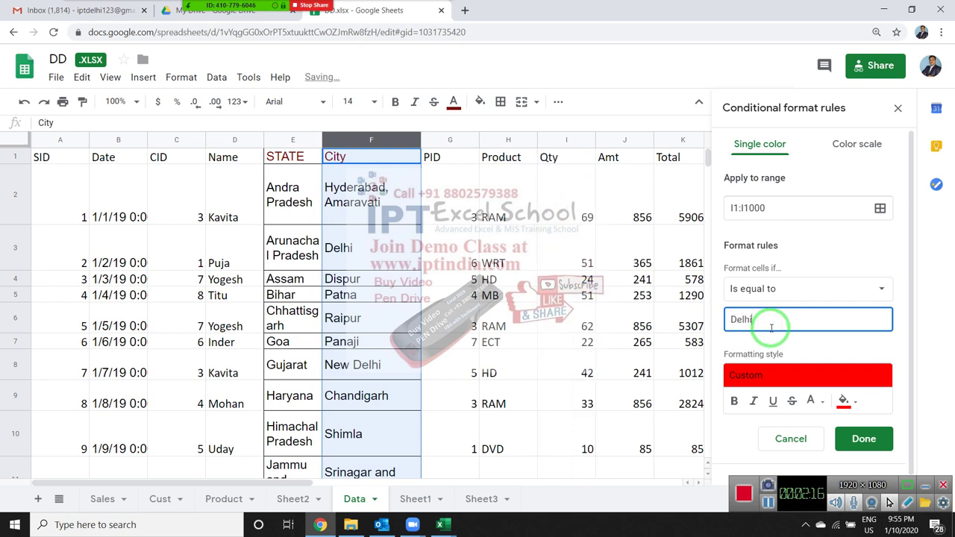
{"action": "left_click", "coordinate": [783, 344]}
{"action": "left_click", "coordinate": [774, 324]}
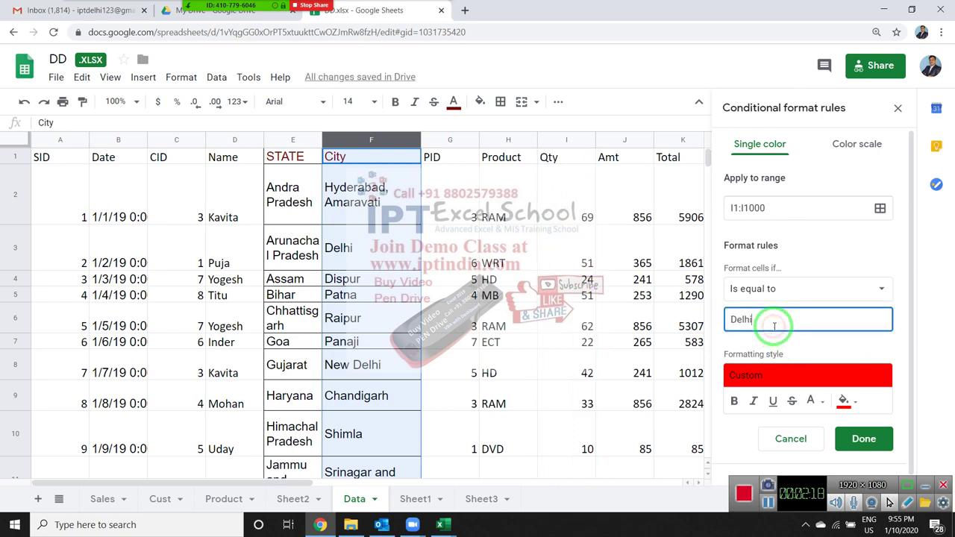
{"action": "left_click", "coordinate": [773, 348]}
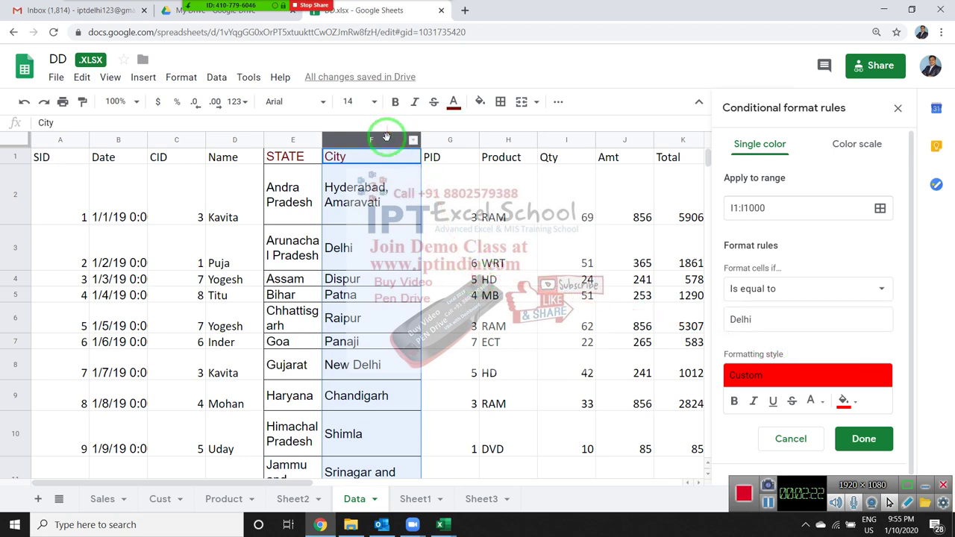
Save the rule, close the rules panel, and reselect the City column
{"action": "left_click", "coordinate": [386, 139]}
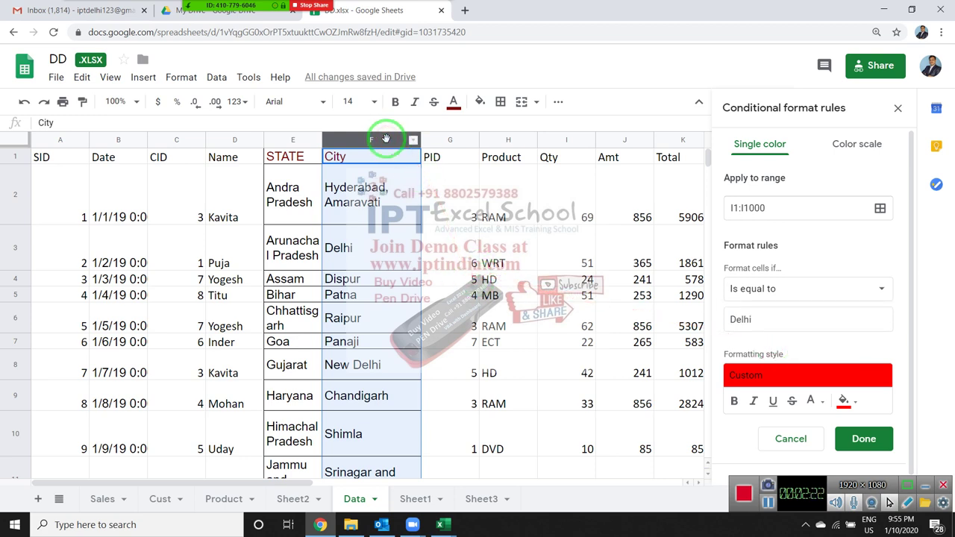
{"action": "left_click", "coordinate": [863, 440]}
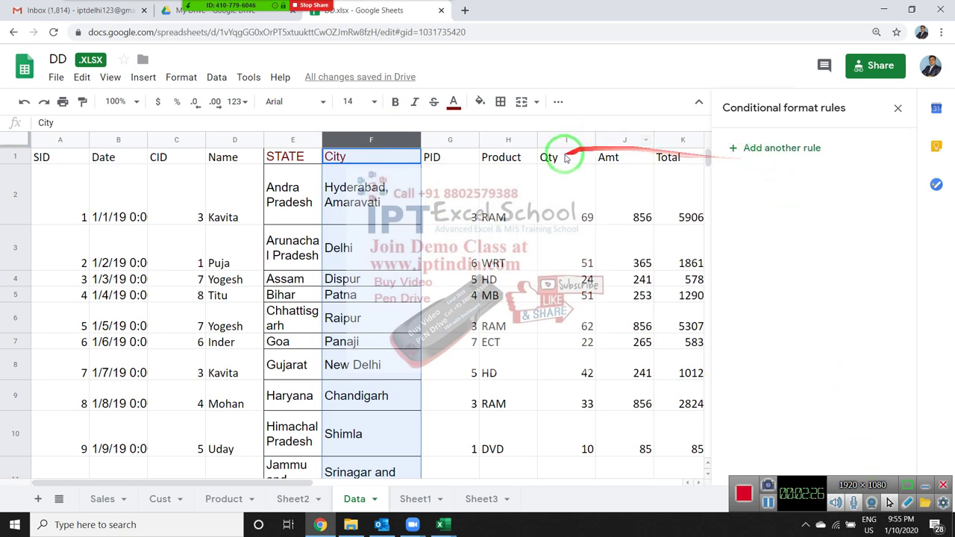
{"action": "left_click_drag", "start_coordinate": [567, 157], "coordinate": [935, 109]}
{"action": "left_click", "coordinate": [898, 108]}
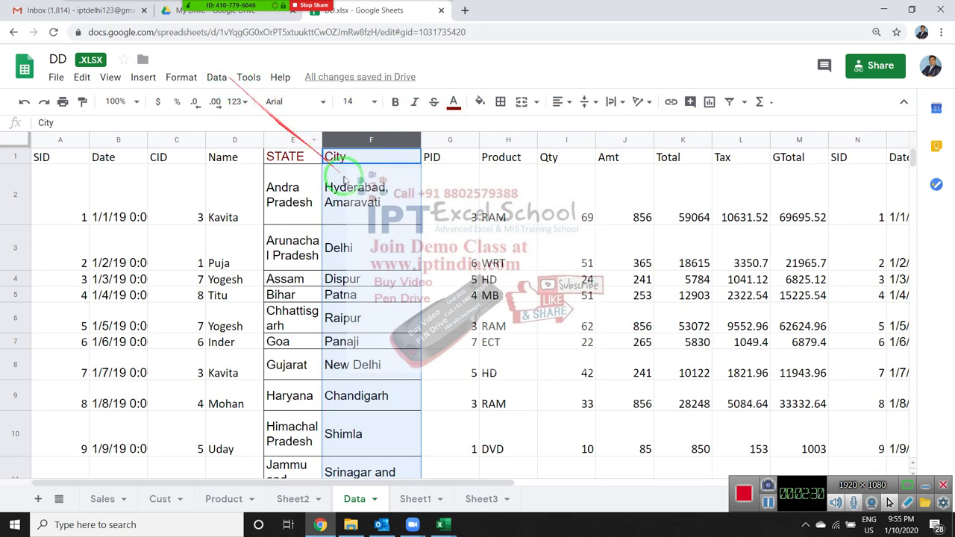
{"action": "left_click", "coordinate": [376, 245]}
{"action": "double_click", "coordinate": [377, 246]}
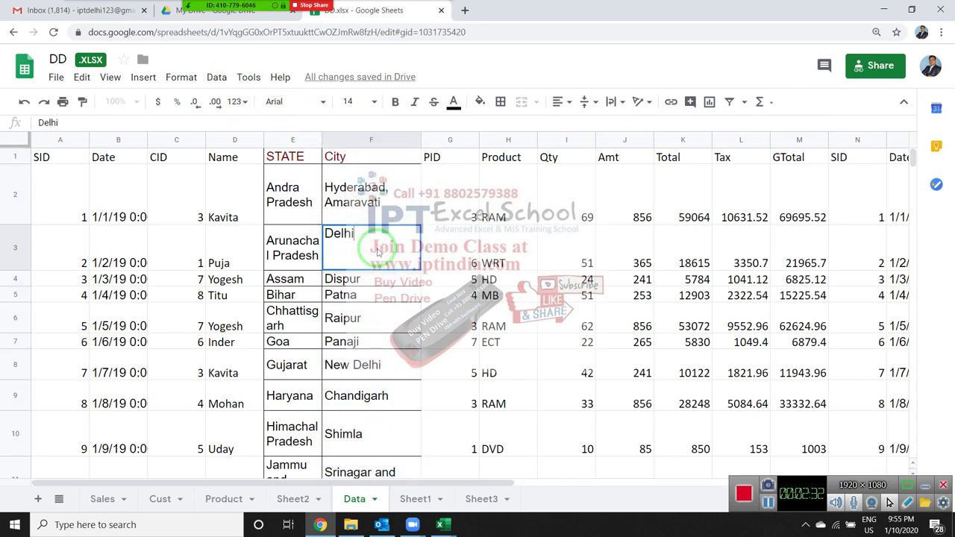
{"action": "left_click", "coordinate": [358, 141]}
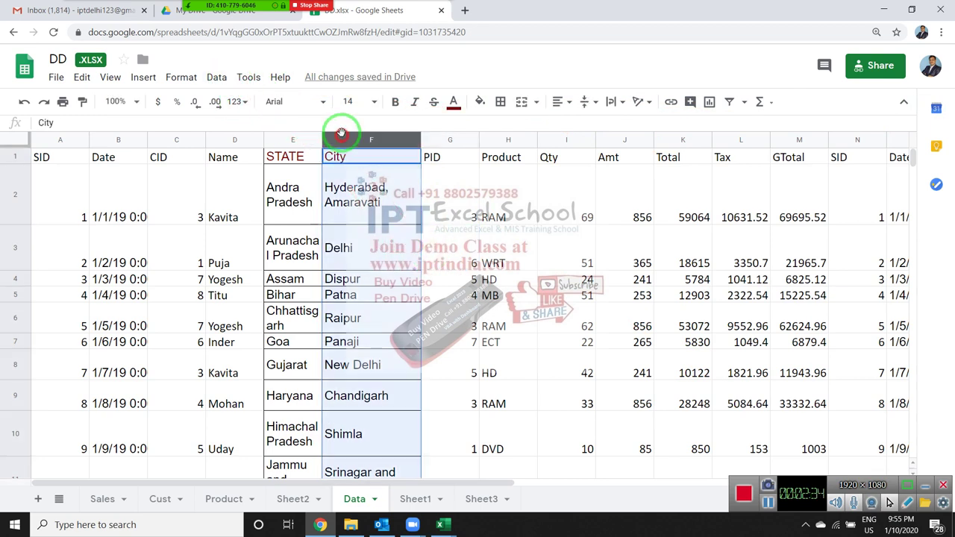
Start a new conditional formatting rule on the City column F1:F1000
{"action": "left_click", "coordinate": [181, 78]}
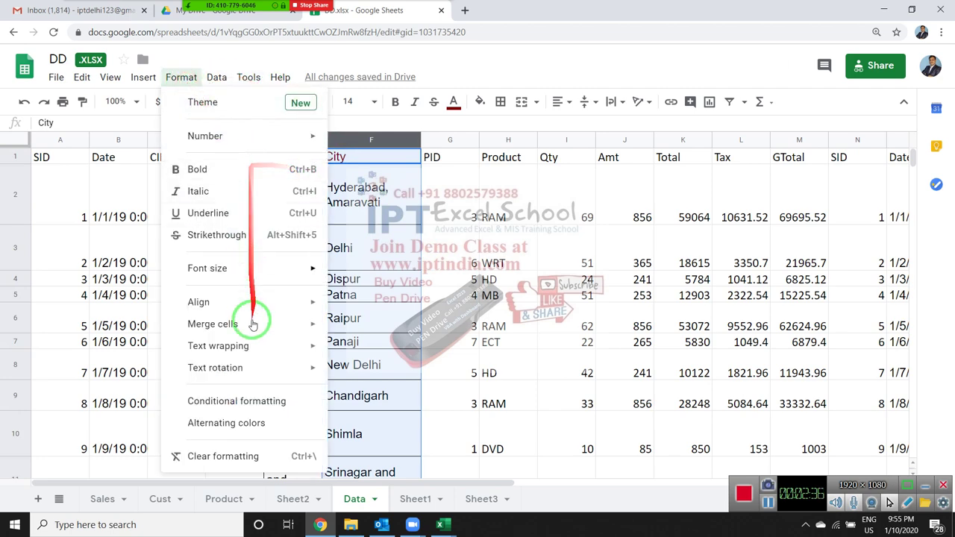
{"action": "left_click", "coordinate": [270, 410]}
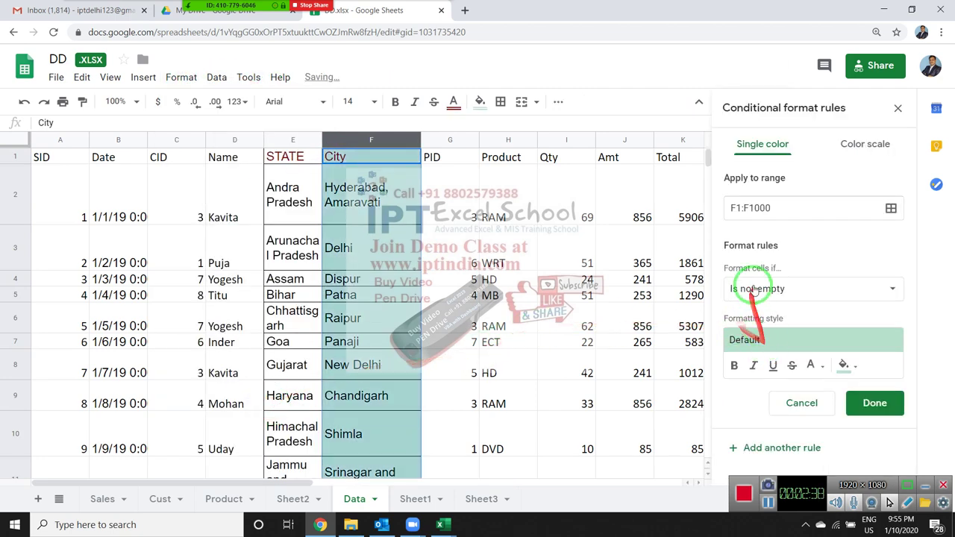
{"action": "left_click", "coordinate": [774, 298]}
{"action": "scroll", "coordinate": [794, 402], "scroll_direction": "down", "scroll_amount": 2}
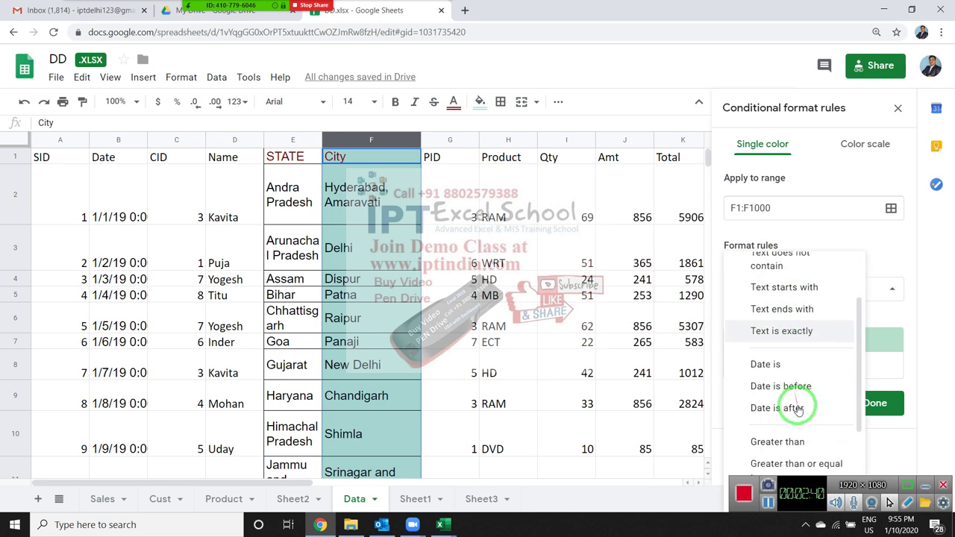
{"action": "scroll", "coordinate": [797, 447], "scroll_direction": "down", "scroll_amount": 1}
{"action": "scroll", "coordinate": [792, 437], "scroll_direction": "down", "scroll_amount": 2}
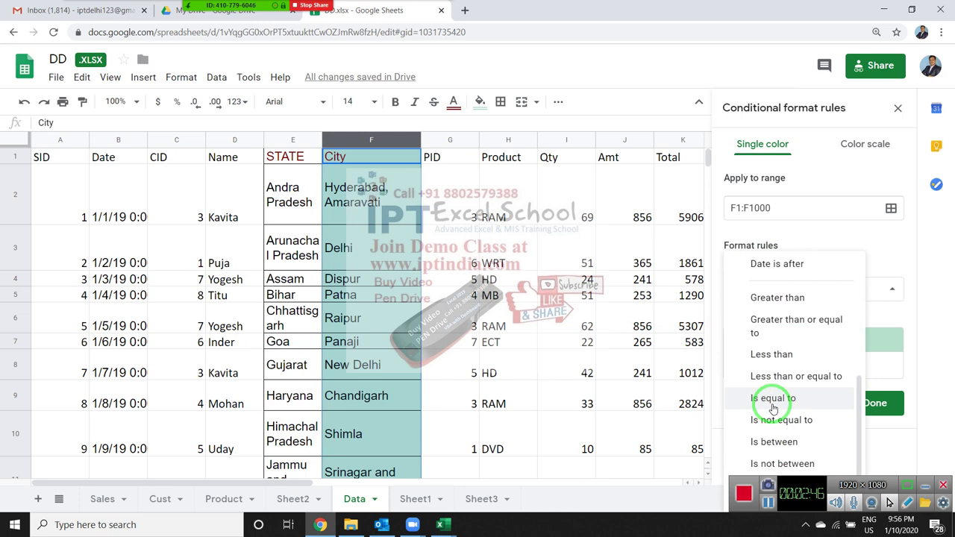
{"action": "scroll", "coordinate": [773, 409], "scroll_direction": "up", "scroll_amount": 1}
{"action": "scroll", "coordinate": [771, 409], "scroll_direction": "up", "scroll_amount": 1}
{"action": "scroll", "coordinate": [768, 408], "scroll_direction": "up", "scroll_amount": 1}
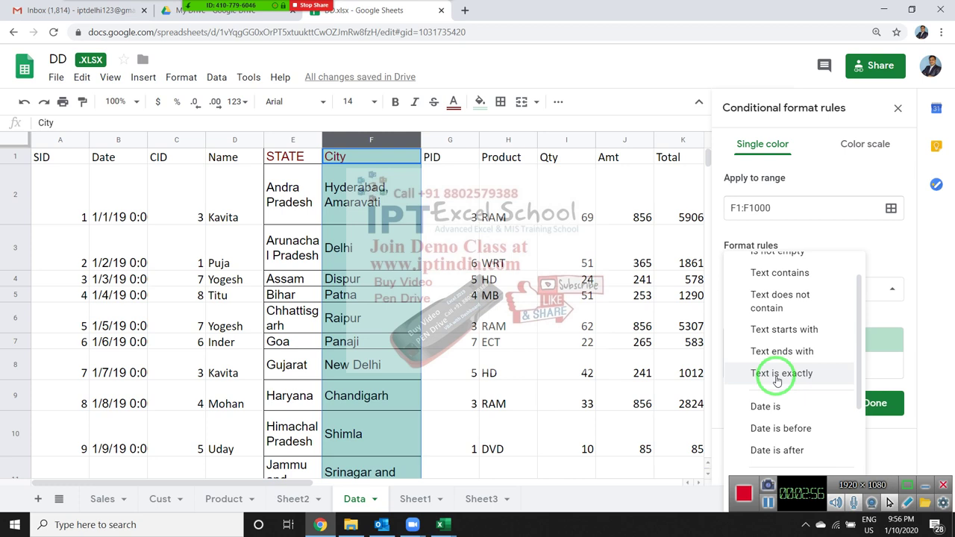
Switch the condition to Text contains with Delhi as the value
{"action": "left_click", "coordinate": [777, 378]}
{"action": "left_click", "coordinate": [760, 320]}
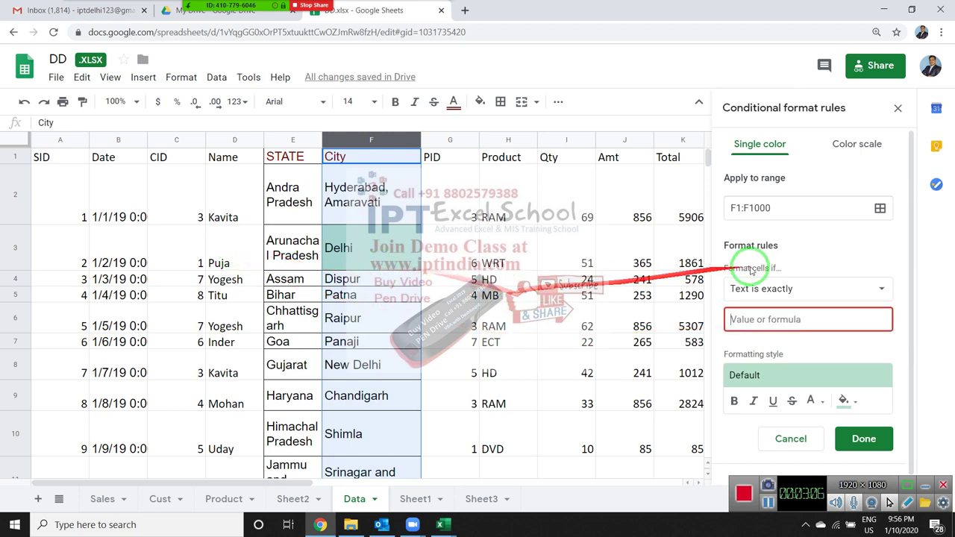
{"action": "left_click", "coordinate": [763, 291]}
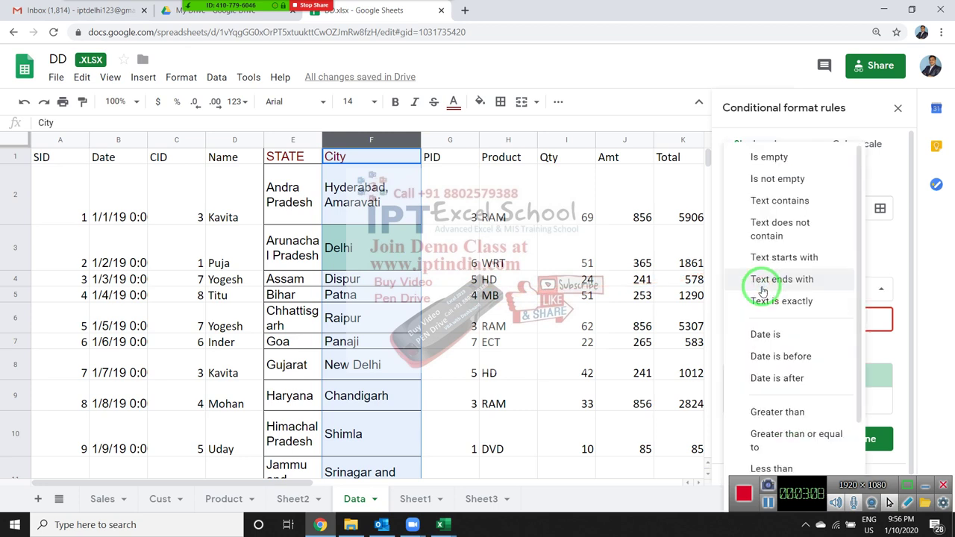
{"action": "left_click", "coordinate": [773, 201]}
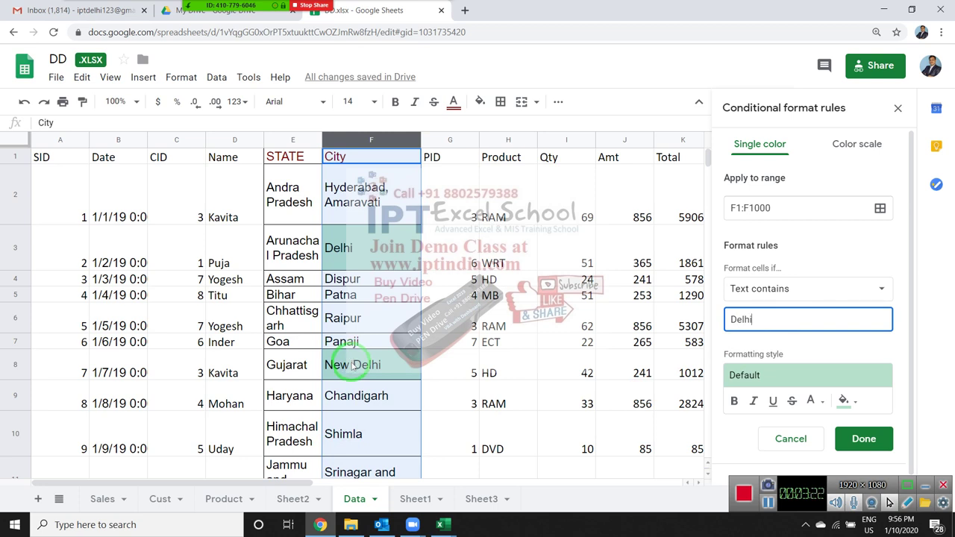
Clear Delhi, then try Text does not contain and Text starts with 'New'
{"action": "key", "text": "BackSpace"}
{"action": "key", "text": "BackSpace"}
{"action": "key", "text": "BackSpace"}
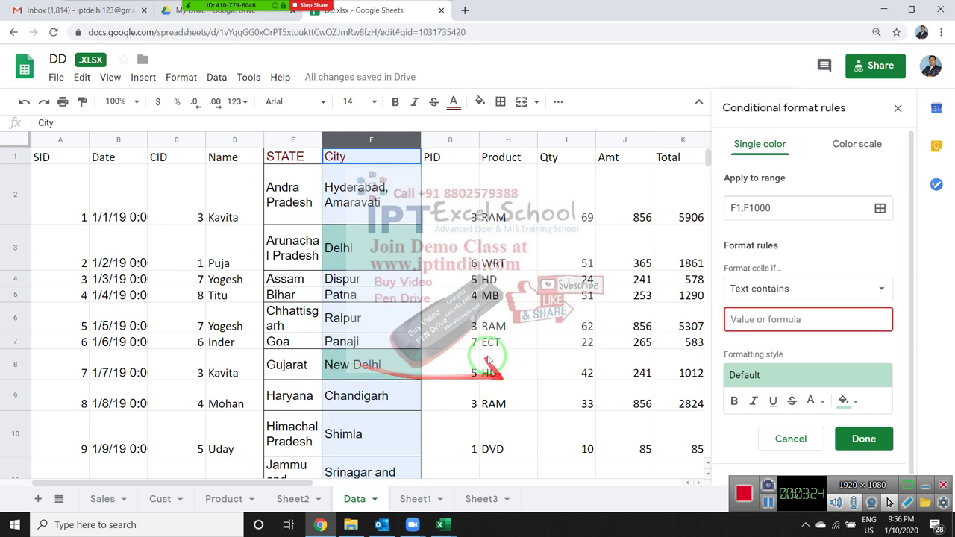
{"action": "left_click", "coordinate": [731, 291]}
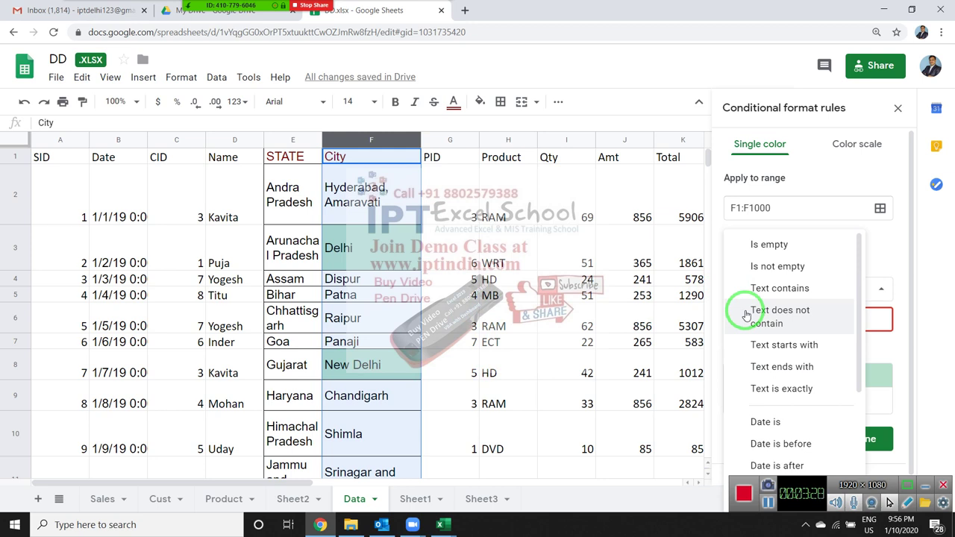
{"action": "left_click", "coordinate": [745, 316]}
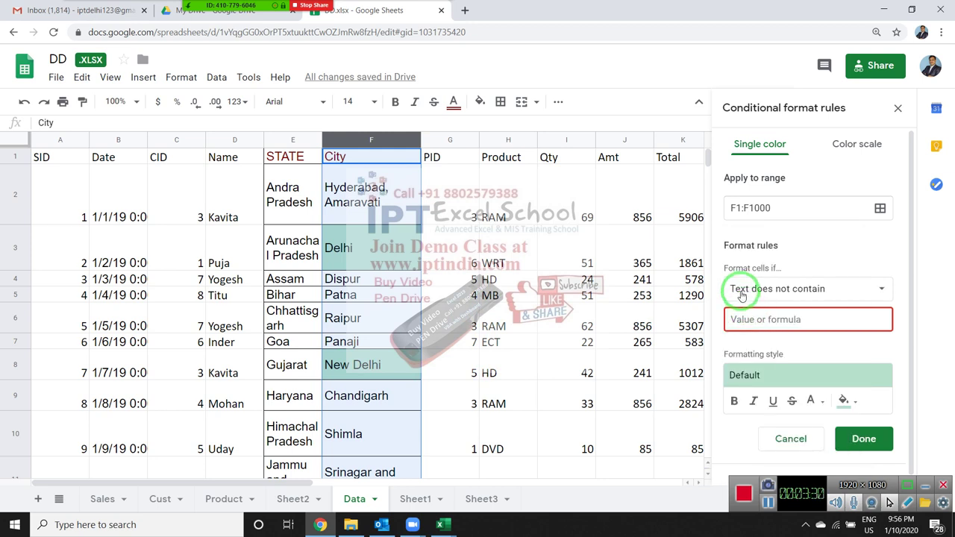
{"action": "left_click", "coordinate": [742, 289]}
{"action": "left_click", "coordinate": [761, 325]}
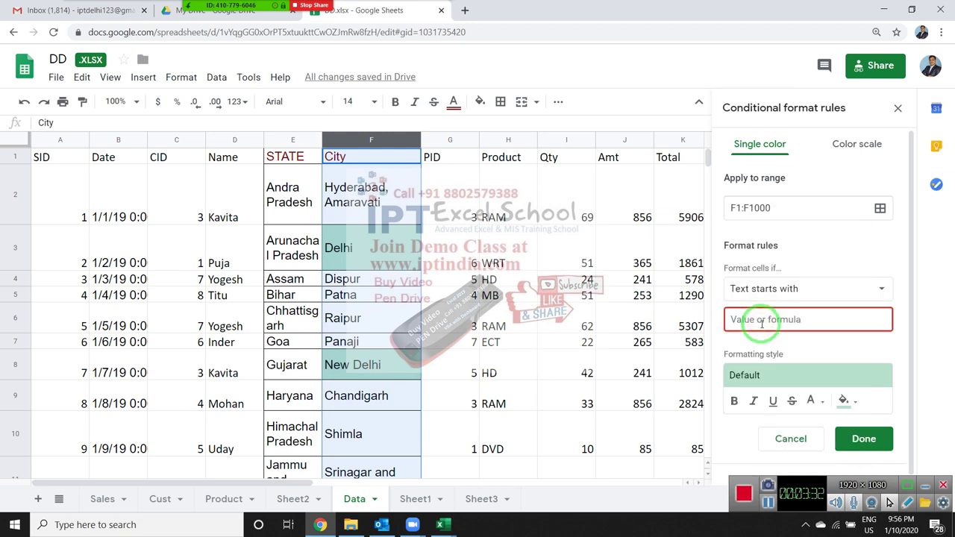
{"action": "left_click", "coordinate": [761, 321]}
{"action": "type", "text": "N"}
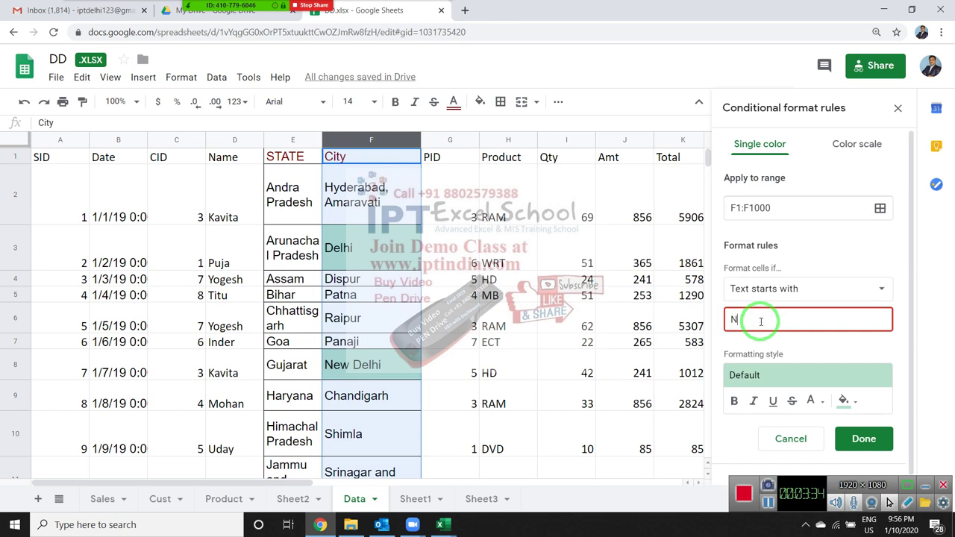
{"action": "type", "text": "ew"}
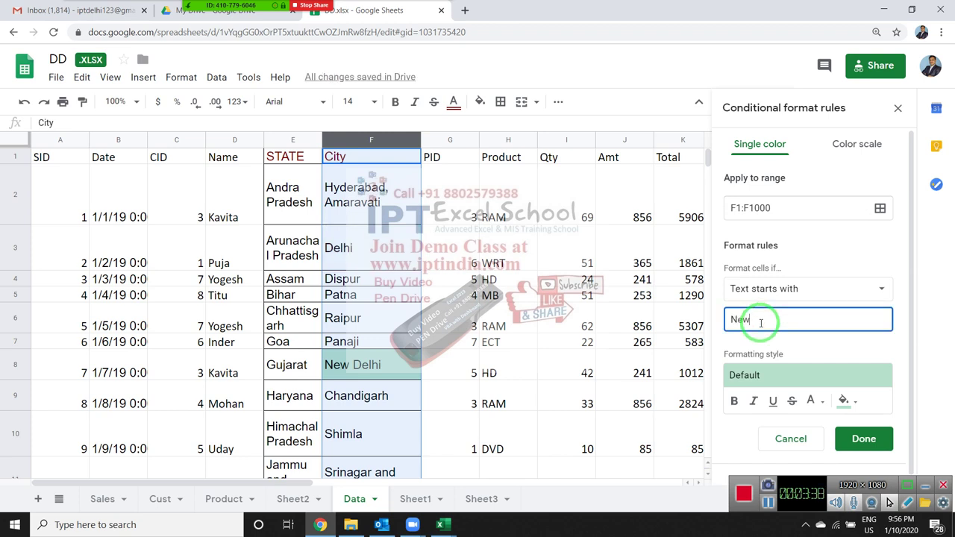
{"action": "key", "text": "BackSpace"}
{"action": "key", "text": "BackSpace"}
{"action": "key", "text": "BackSpace"}
Try Text ends with, then settle on Date is today
{"action": "left_click", "coordinate": [755, 290]}
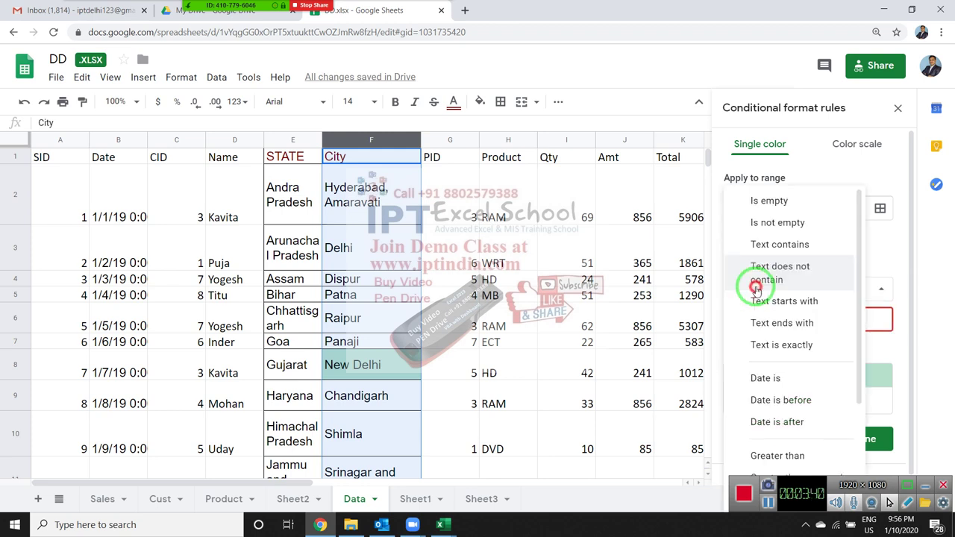
{"action": "left_click", "coordinate": [756, 291]}
{"action": "left_click", "coordinate": [757, 291]}
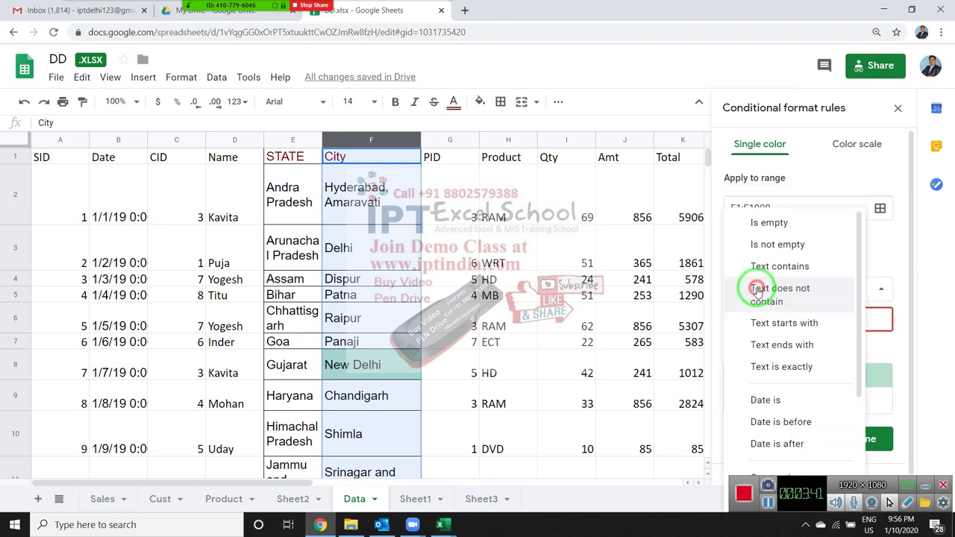
{"action": "left_click", "coordinate": [760, 355]}
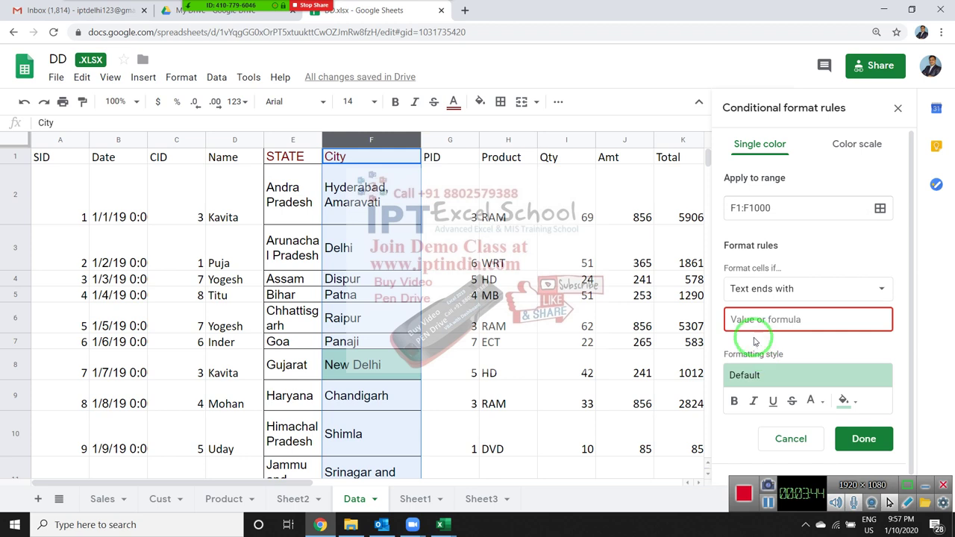
{"action": "left_click", "coordinate": [754, 341]}
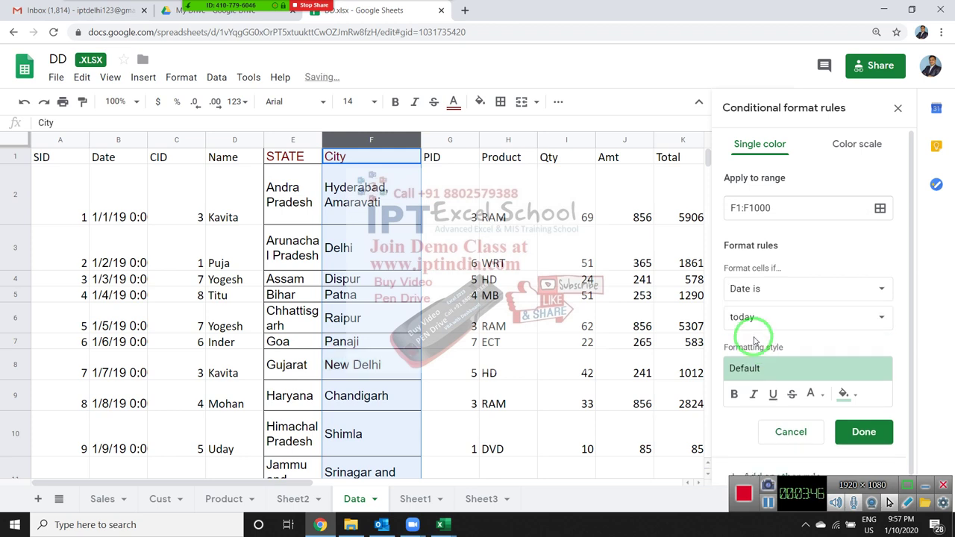
{"action": "left_click", "coordinate": [744, 287]}
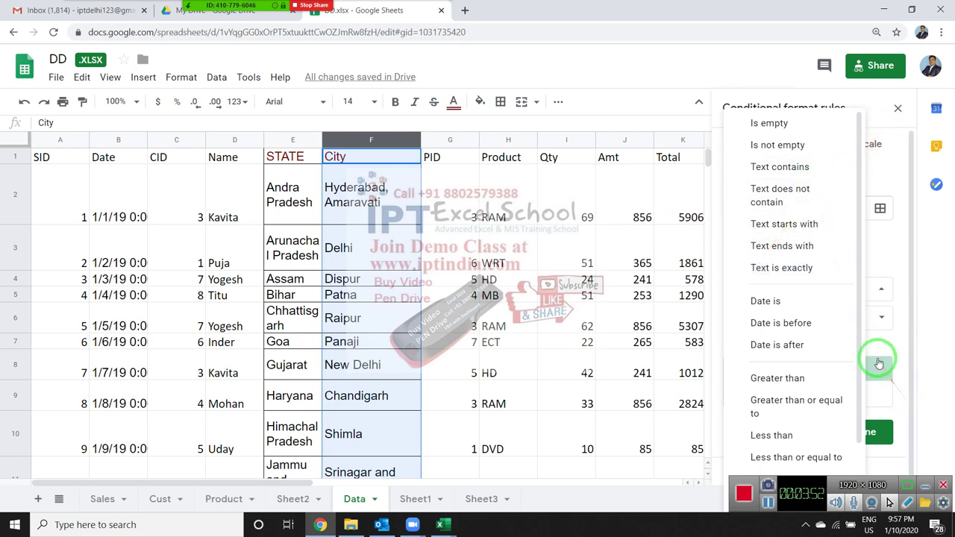
{"action": "left_click", "coordinate": [789, 299]}
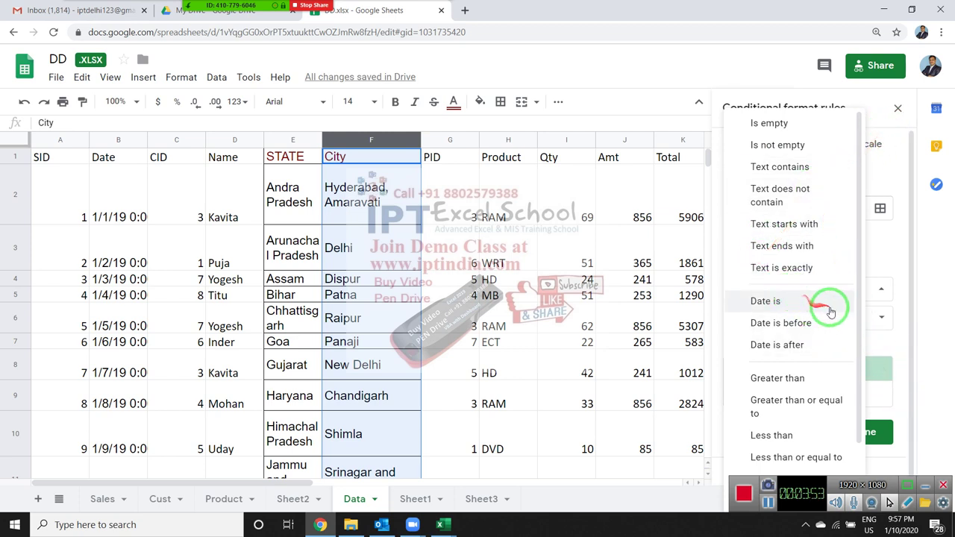
Set the date rule to compare against an exact date
{"action": "left_click", "coordinate": [107, 144]}
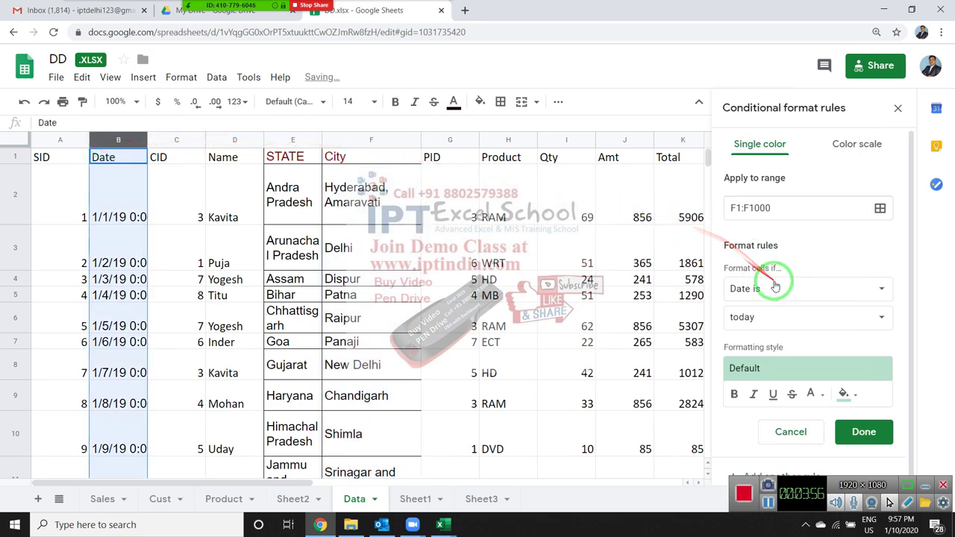
{"action": "left_click", "coordinate": [773, 287]}
{"action": "left_click", "coordinate": [772, 300]}
{"action": "left_click", "coordinate": [789, 319]}
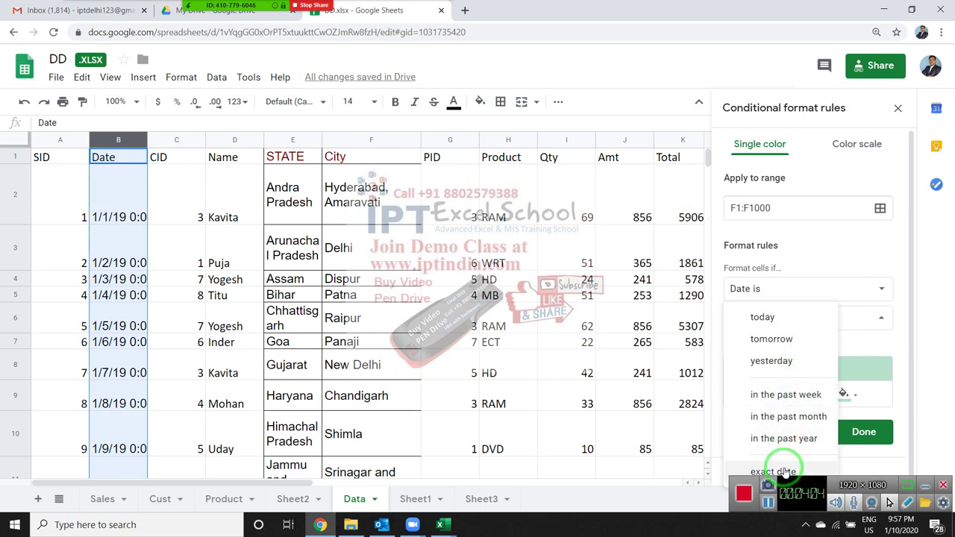
{"action": "left_click", "coordinate": [772, 471]}
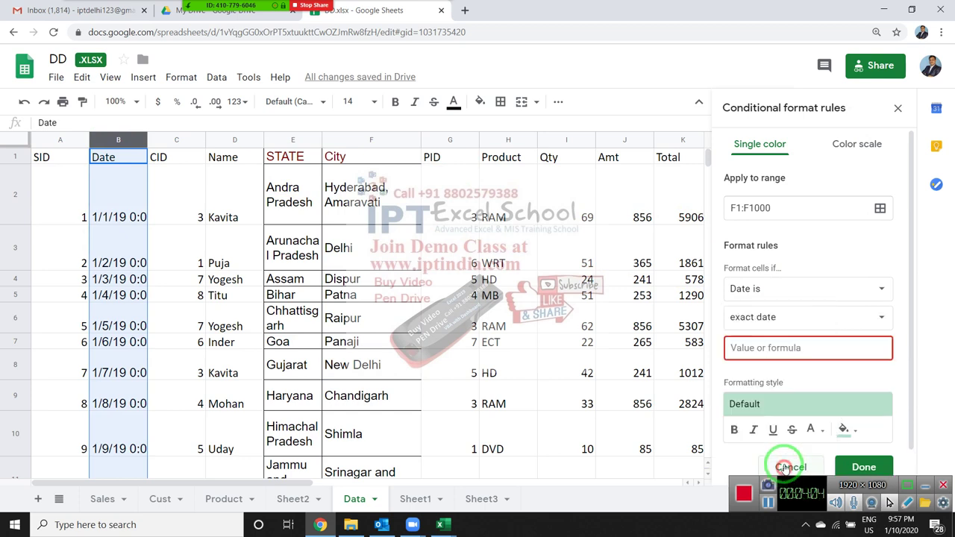
{"action": "left_click", "coordinate": [775, 322]}
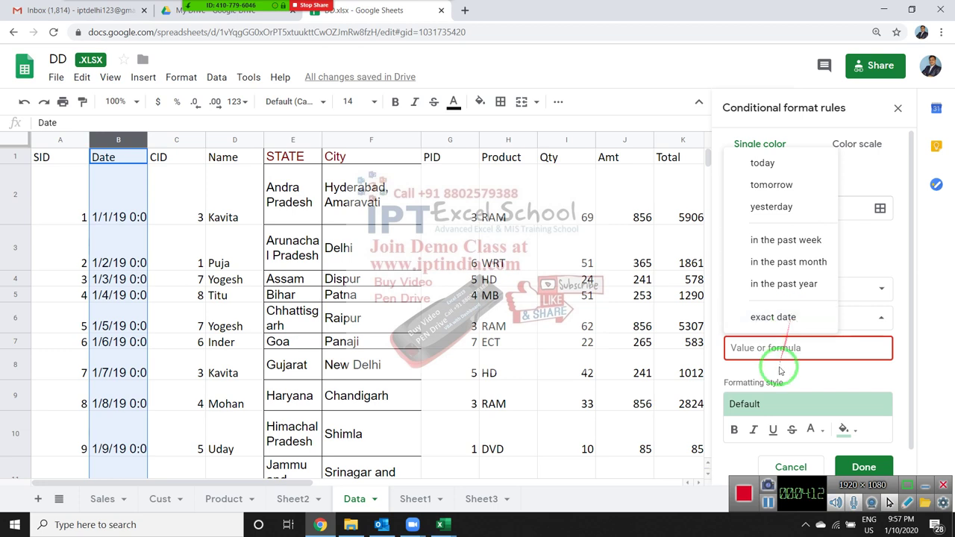
{"action": "left_click", "coordinate": [778, 364]}
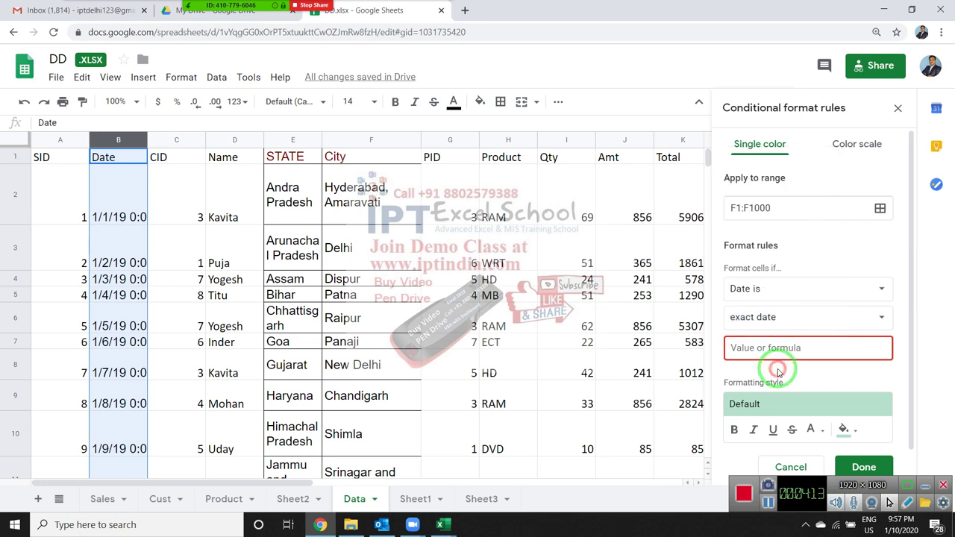
Try Date is before, then switch the condition to Date is after
{"action": "left_click", "coordinate": [764, 289]}
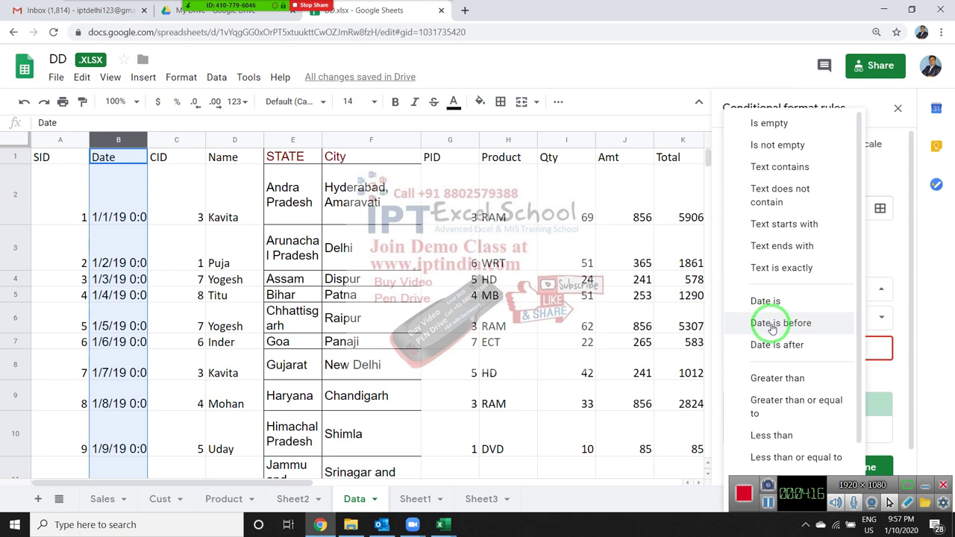
{"action": "left_click", "coordinate": [772, 328]}
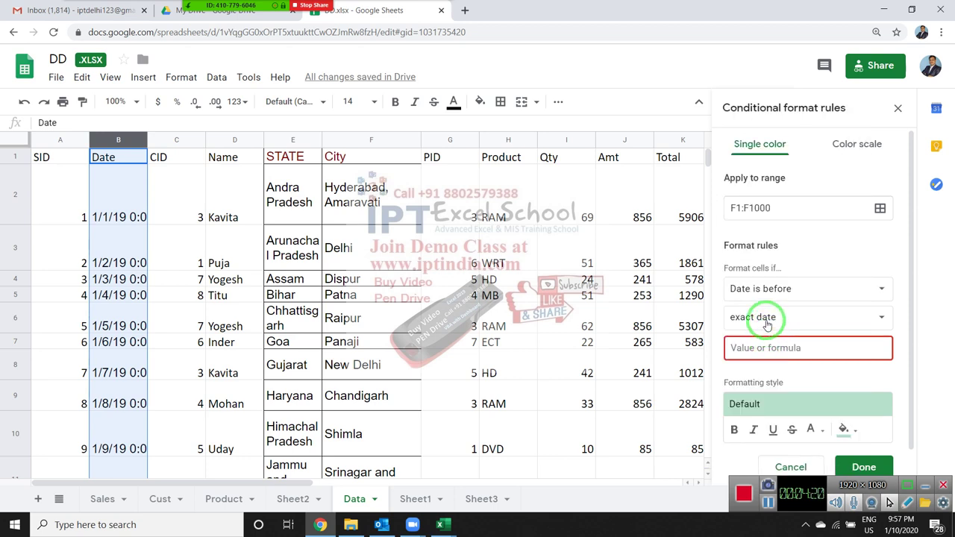
{"action": "left_click", "coordinate": [766, 323]}
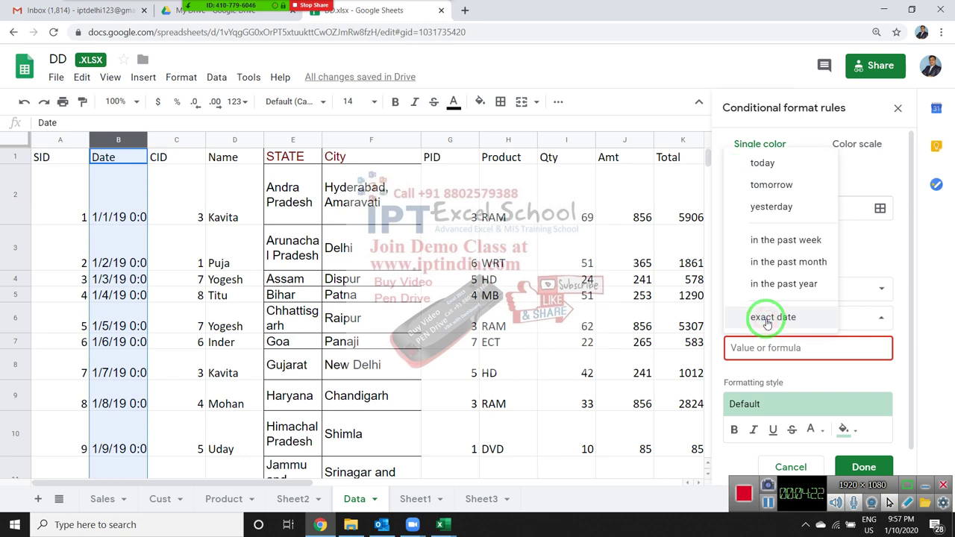
{"action": "left_click", "coordinate": [768, 320]}
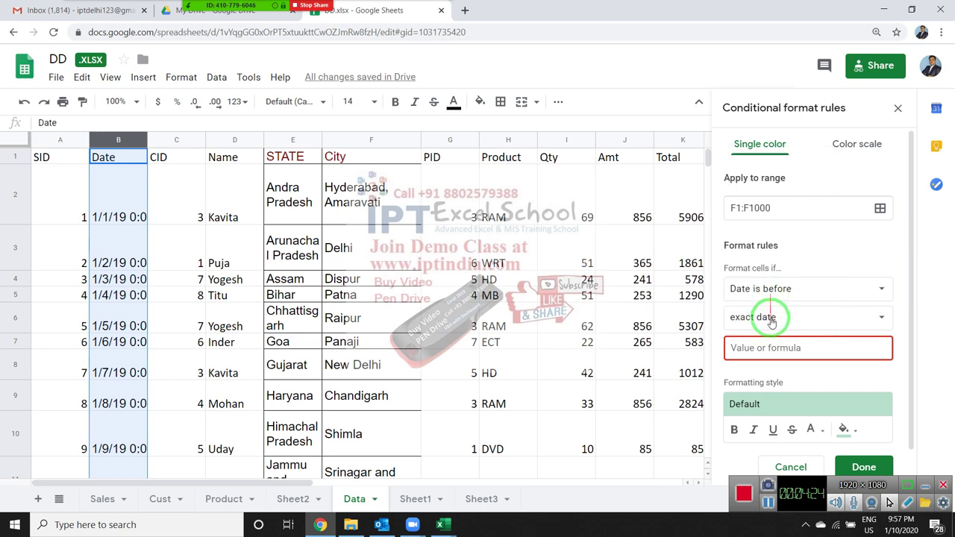
{"action": "left_click", "coordinate": [771, 321]}
{"action": "left_click", "coordinate": [772, 320]}
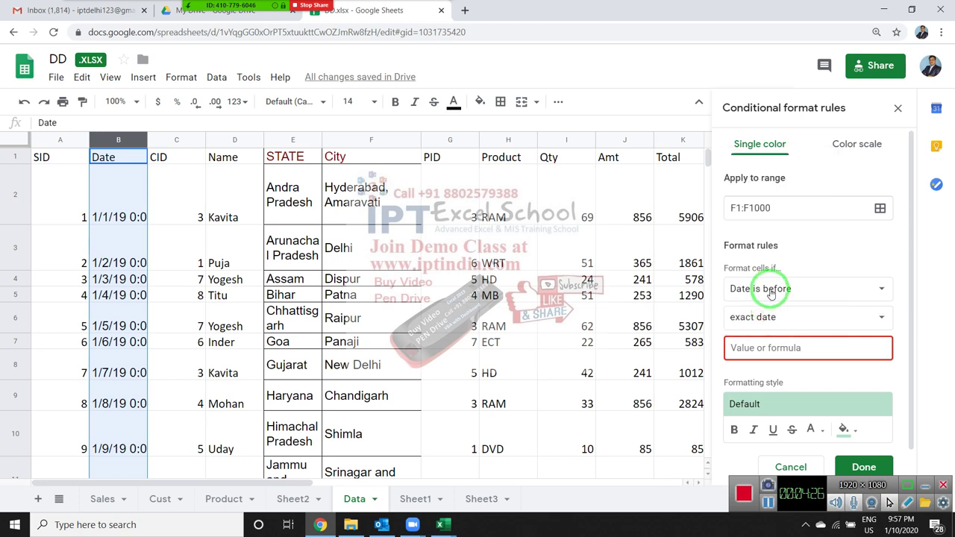
{"action": "left_click", "coordinate": [768, 317]}
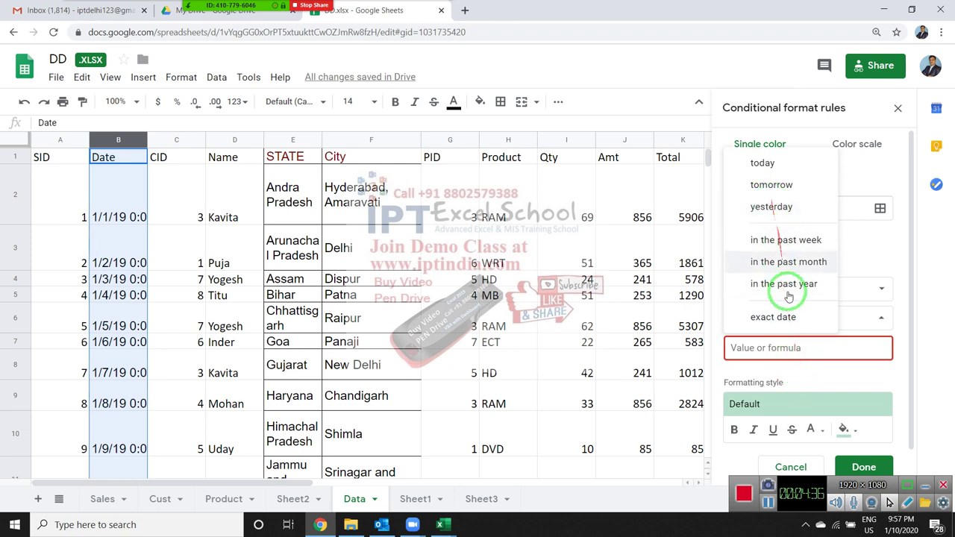
{"action": "left_click", "coordinate": [772, 316]}
{"action": "left_click", "coordinate": [769, 294]}
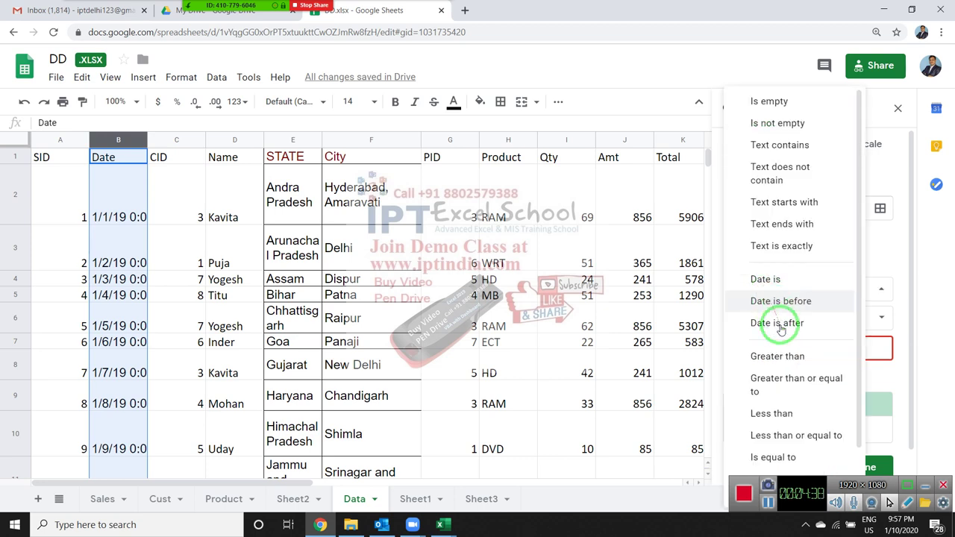
{"action": "left_click", "coordinate": [779, 323]}
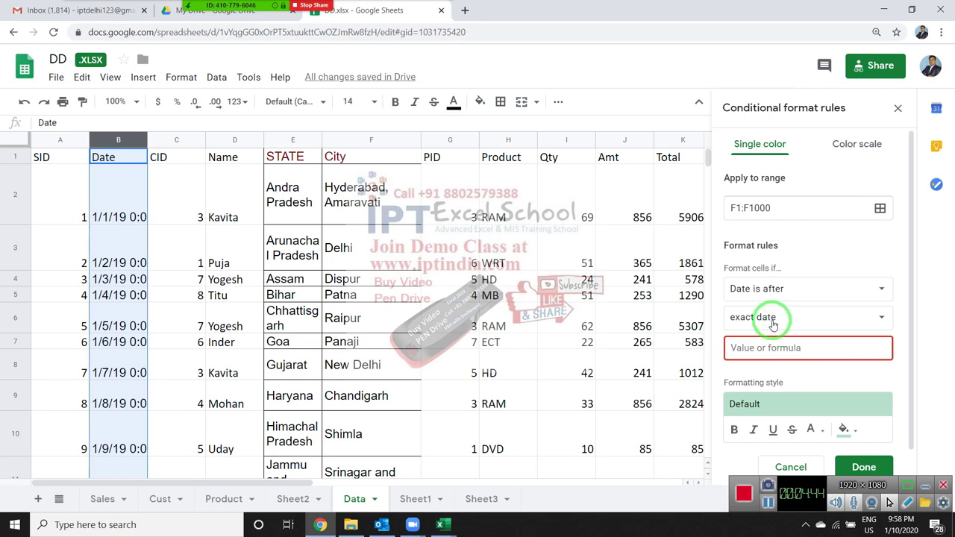
Select the Qty column and set the condition to Greater than 50
{"action": "left_click", "coordinate": [559, 172]}
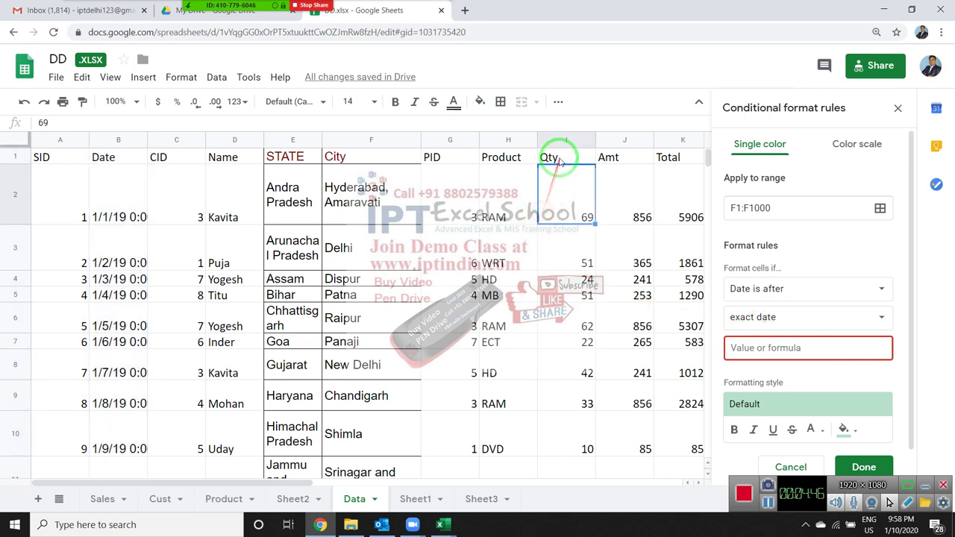
{"action": "left_click", "coordinate": [555, 139]}
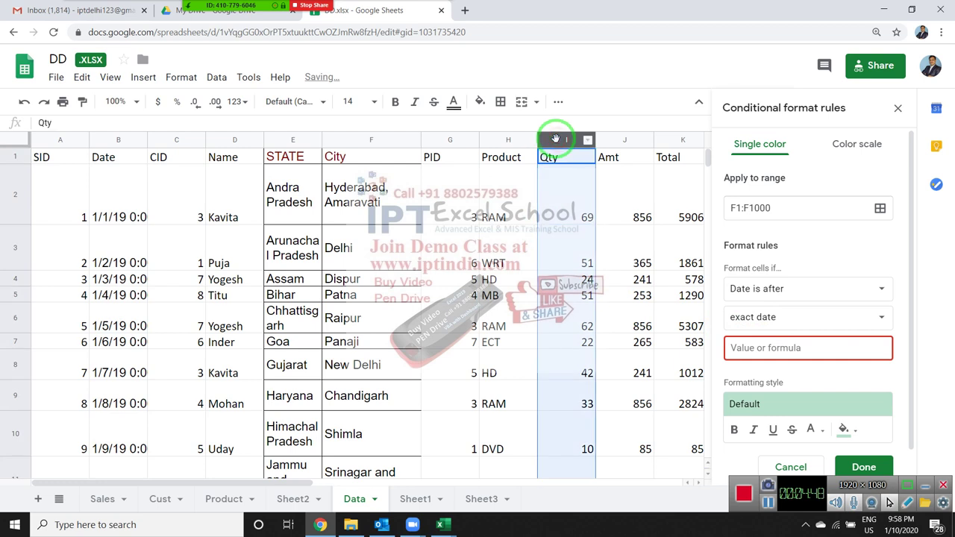
{"action": "left_click", "coordinate": [755, 289]}
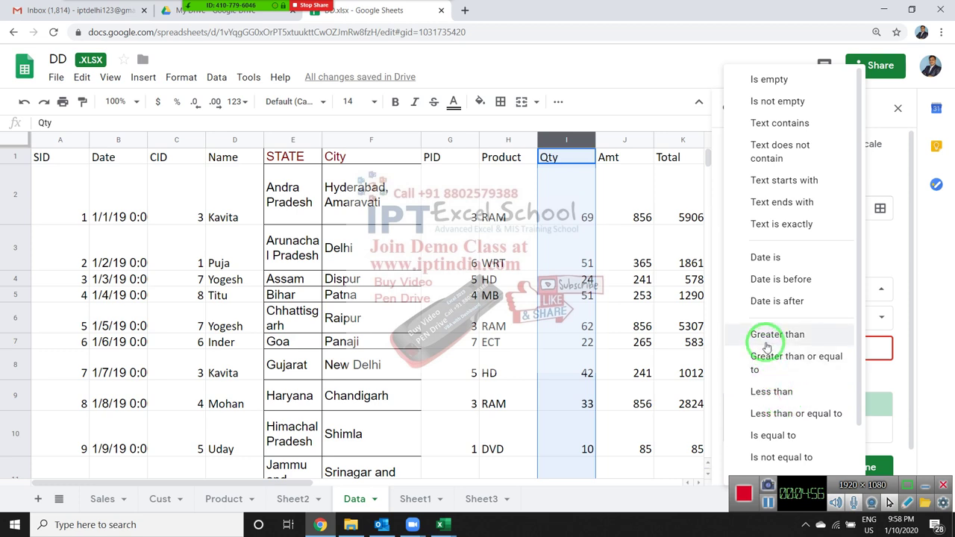
{"action": "left_click", "coordinate": [766, 347]}
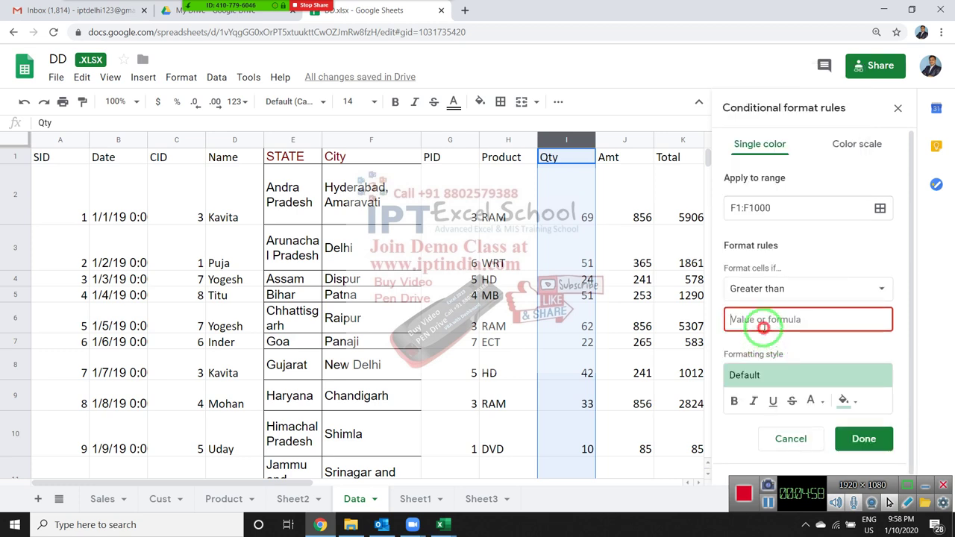
{"action": "type", "text": "50"}
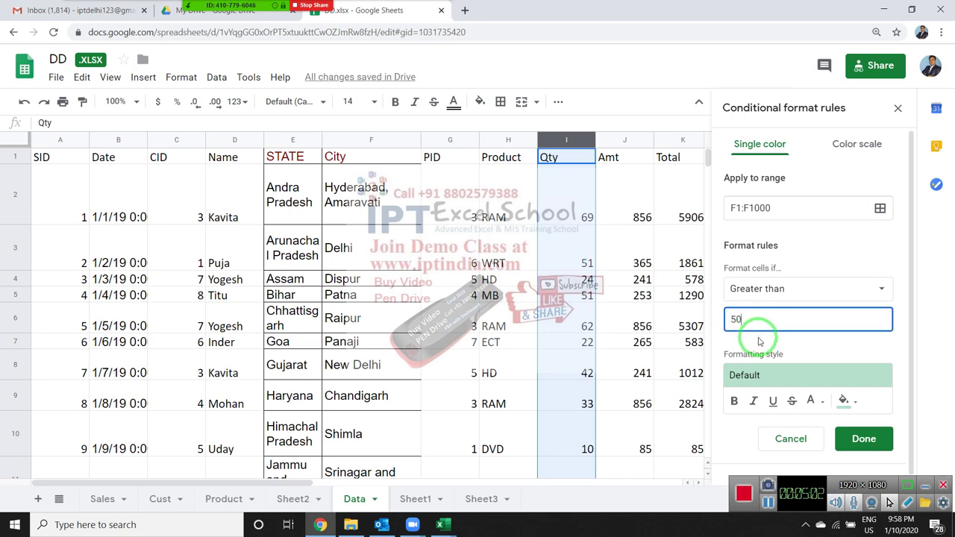
{"action": "left_click", "coordinate": [760, 336]}
Give matching cells a red fill and change the condition to Greater than or equal to
{"action": "left_click", "coordinate": [763, 324]}
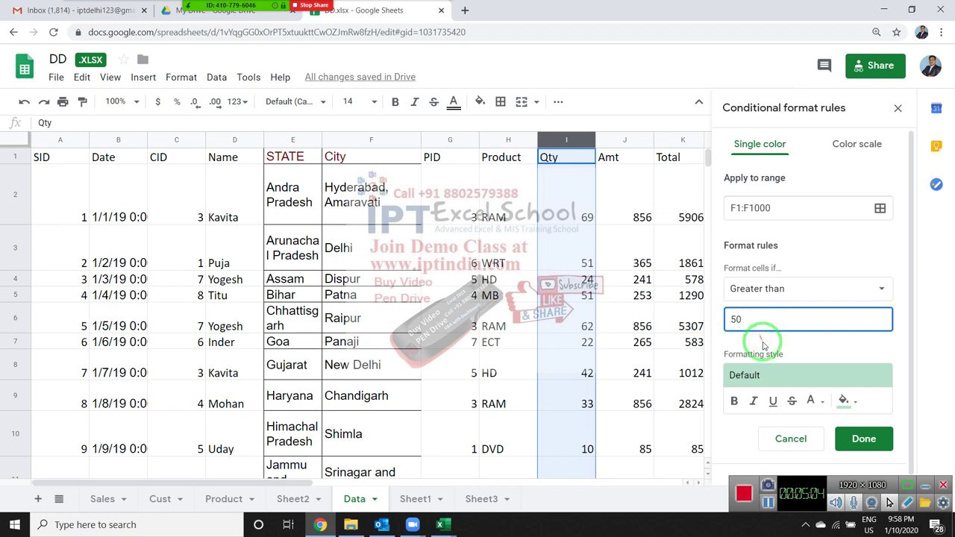
{"action": "left_click", "coordinate": [845, 403]}
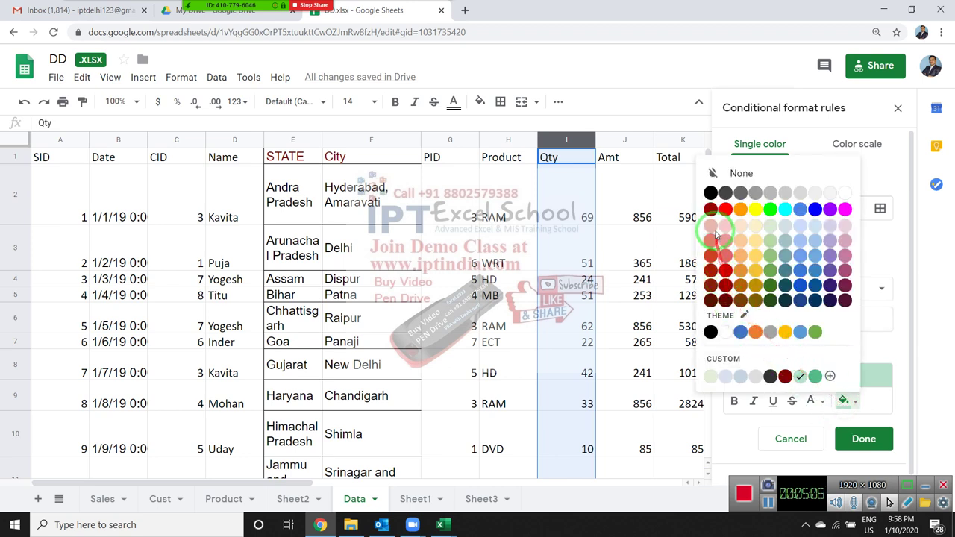
{"action": "left_click", "coordinate": [723, 212]}
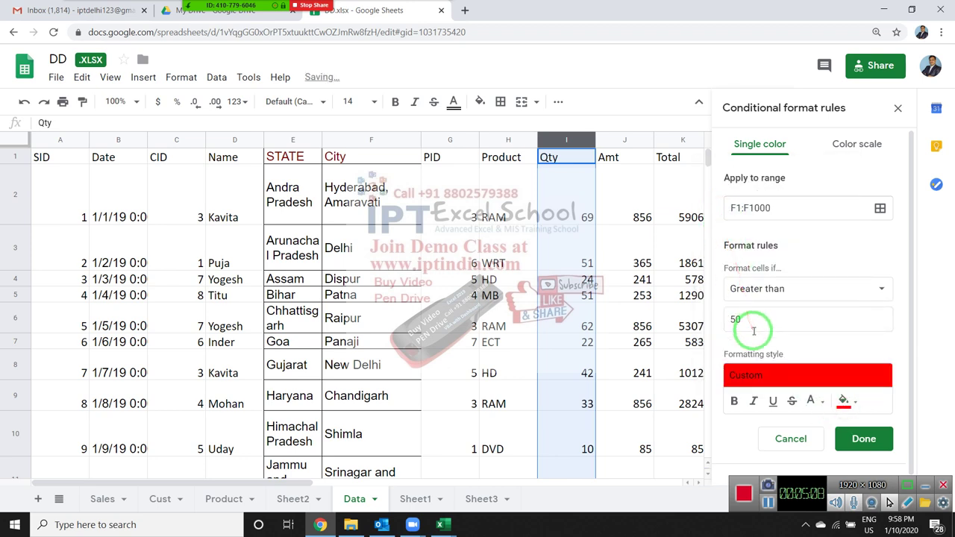
{"action": "left_click", "coordinate": [751, 320]}
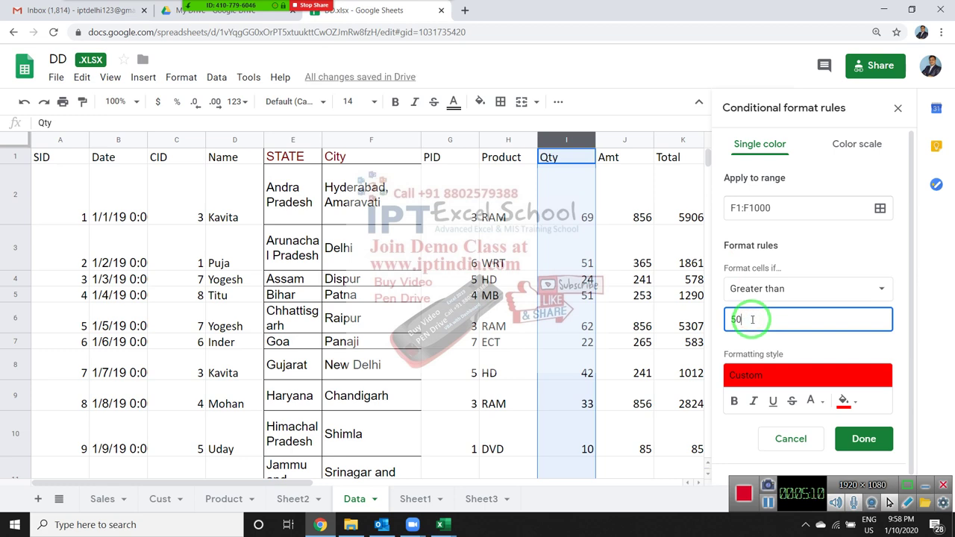
{"action": "left_click", "coordinate": [755, 292]}
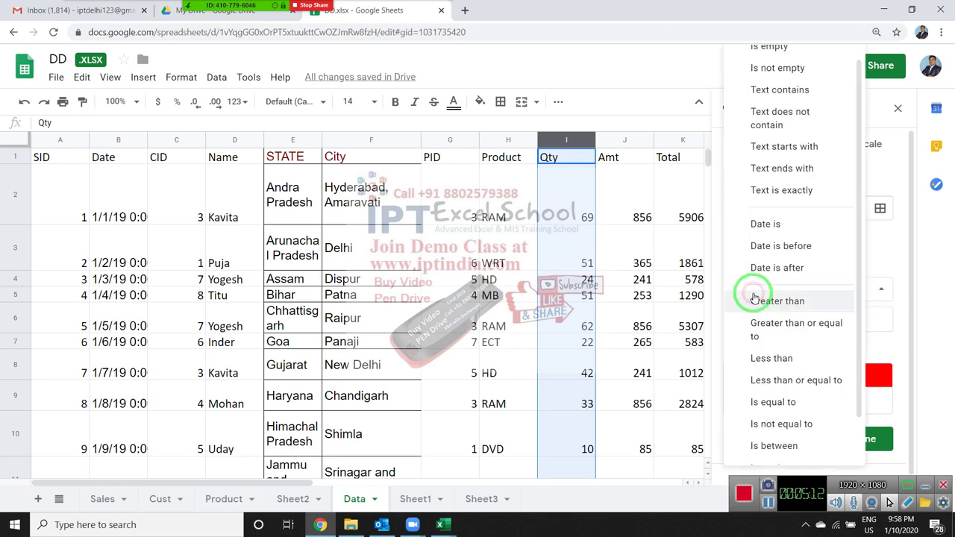
{"action": "left_click", "coordinate": [753, 325]}
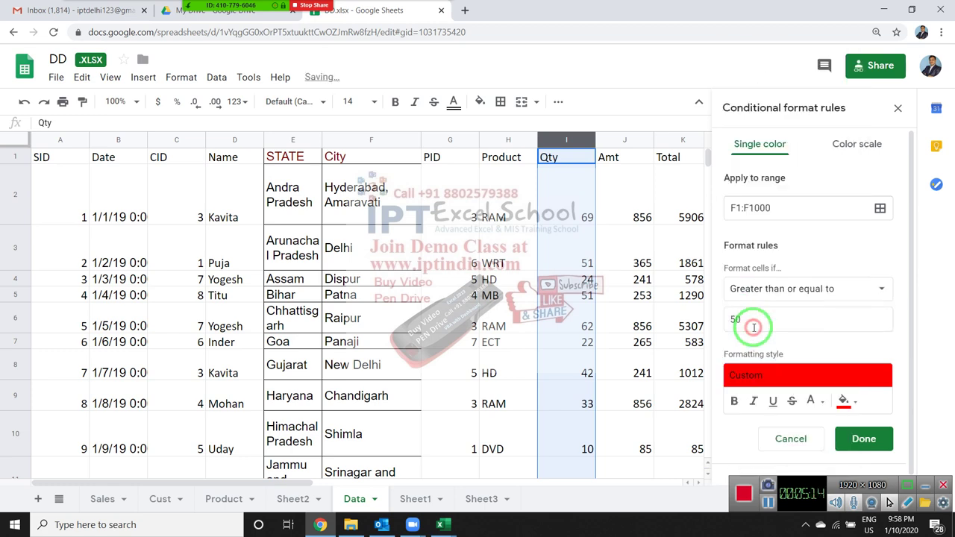
{"action": "left_click", "coordinate": [751, 294]}
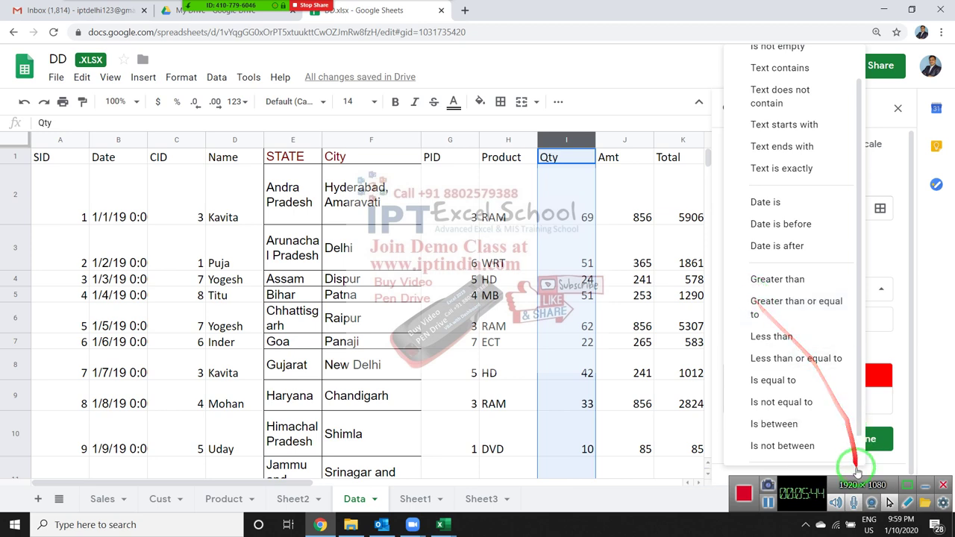
{"action": "scroll", "coordinate": [816, 426], "scroll_direction": "up", "scroll_amount": 1}
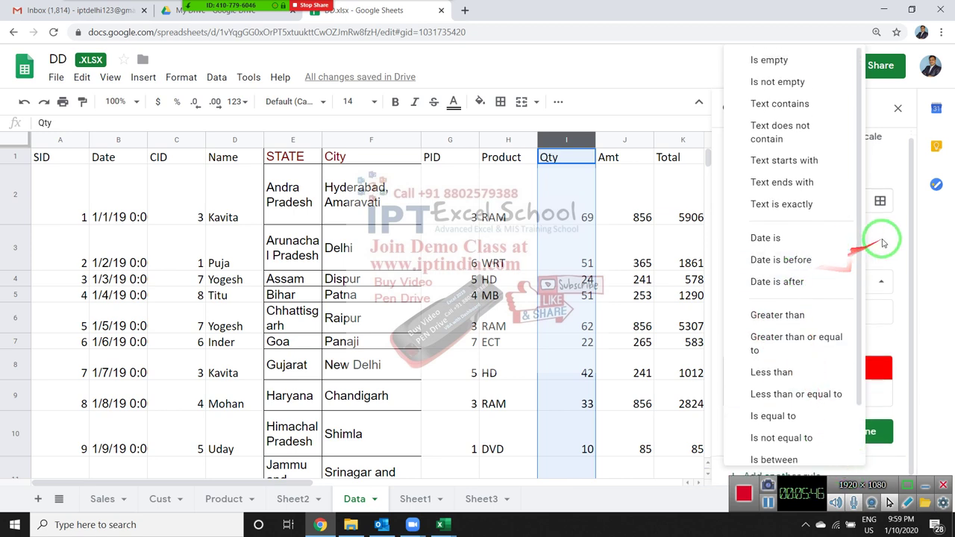
{"action": "left_click", "coordinate": [885, 240]}
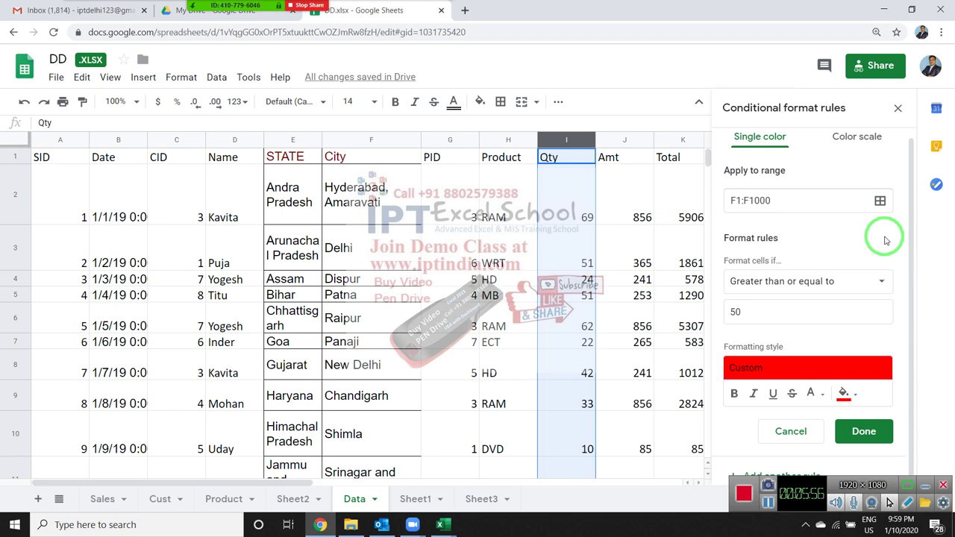
Close the Zoom Participants window that covers the spreadsheet
{"action": "mouse_move", "coordinate": [302, 4]}
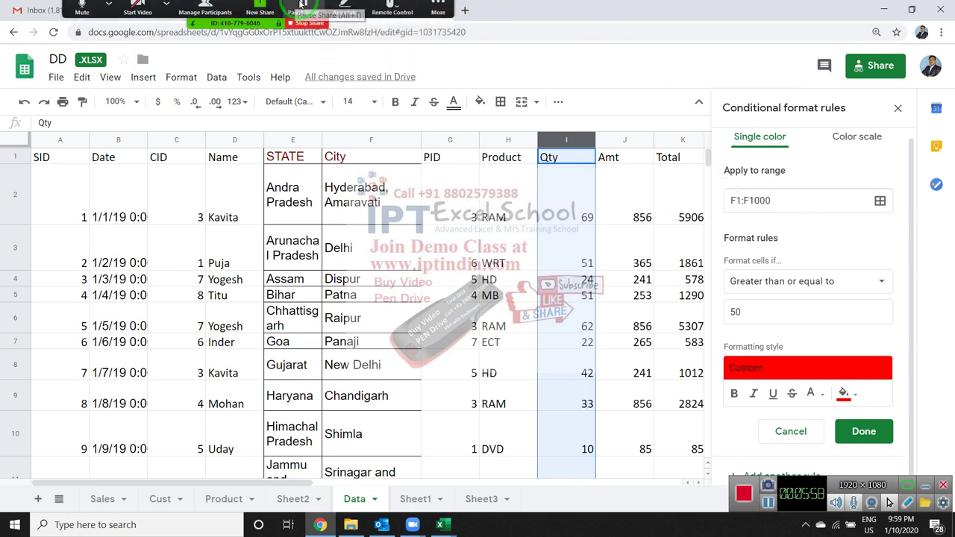
{"action": "left_click", "coordinate": [224, 10]}
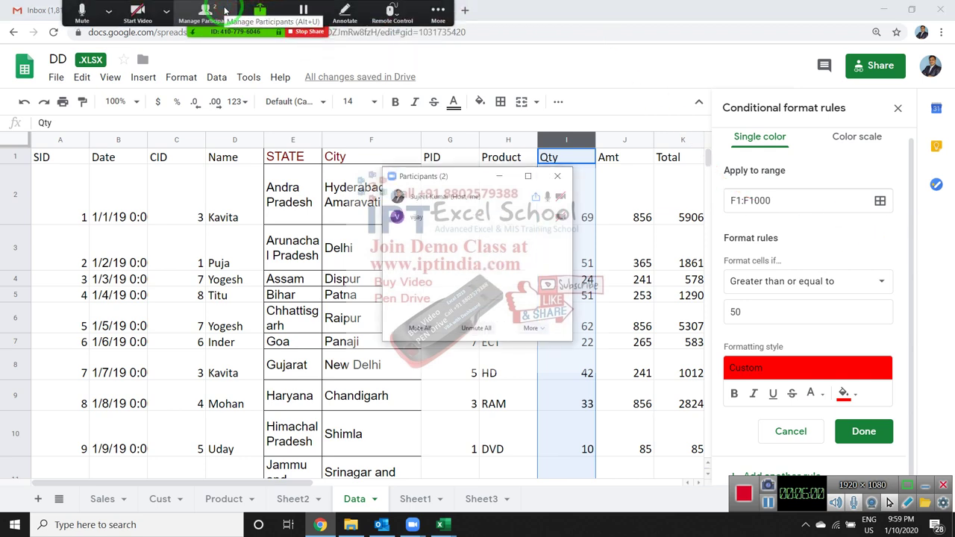
{"action": "left_click", "coordinate": [109, 10]}
{"action": "left_click", "coordinate": [165, 10]}
{"action": "left_click", "coordinate": [587, 14]}
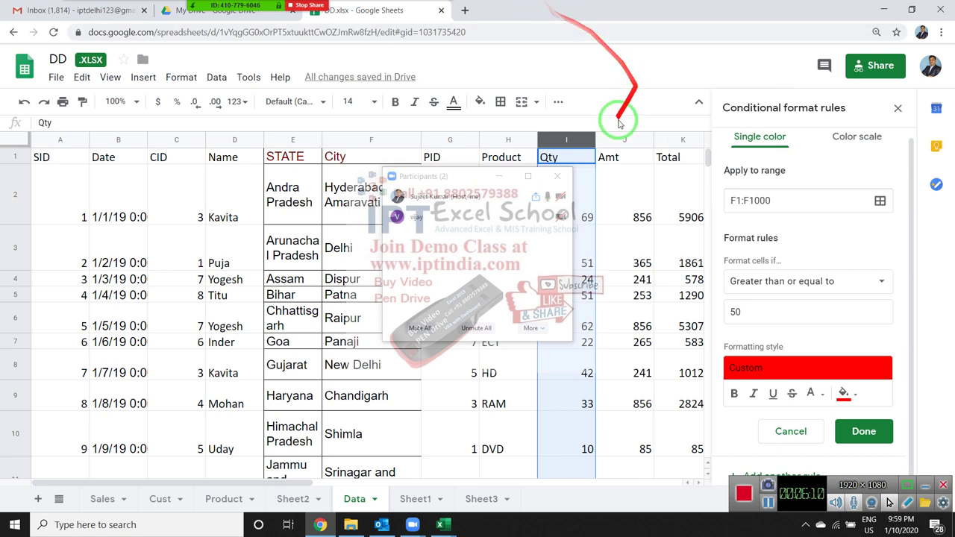
{"action": "left_click", "coordinate": [566, 181]}
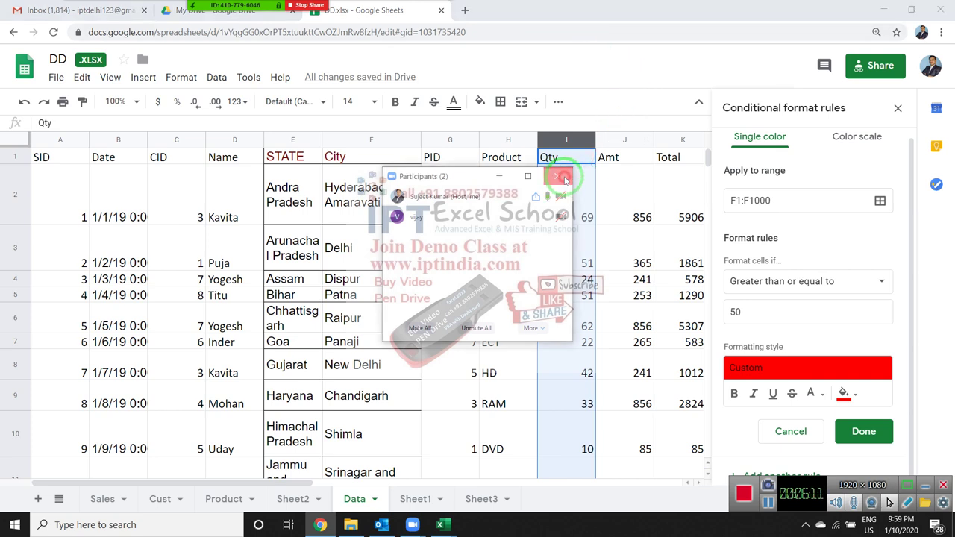
Change the F1:F1000 rule's condition to 'Greater than' 50, keeping the red fill, and confirm it
{"action": "left_click", "coordinate": [775, 280]}
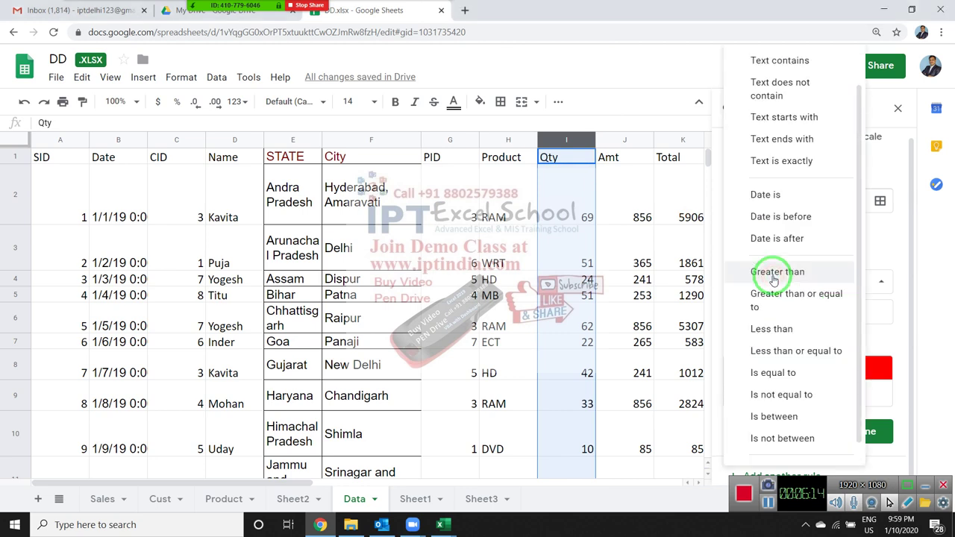
{"action": "left_click", "coordinate": [774, 275]}
{"action": "type", "text": "50"}
{"action": "mouse_move", "coordinate": [207, 29]}
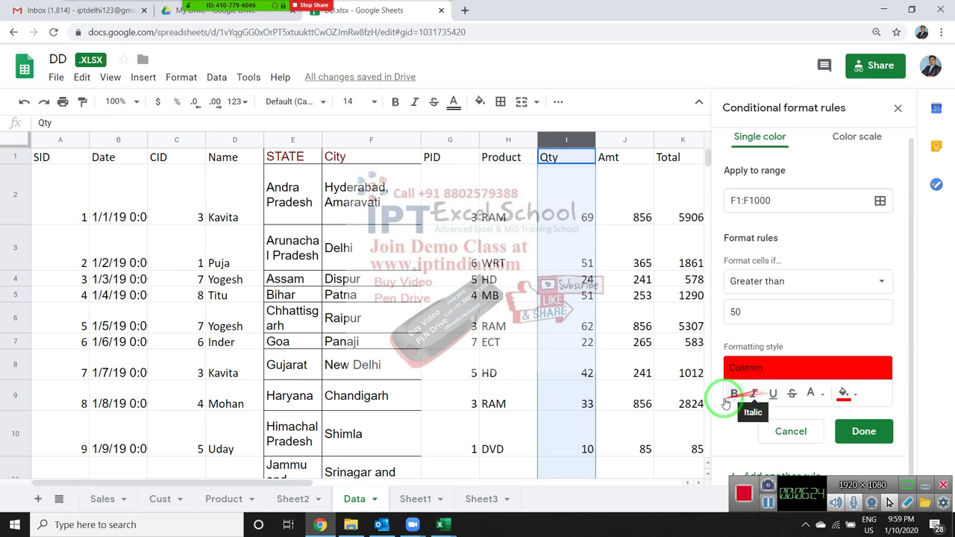
{"action": "left_click_drag", "start_coordinate": [729, 395], "coordinate": [801, 396]}
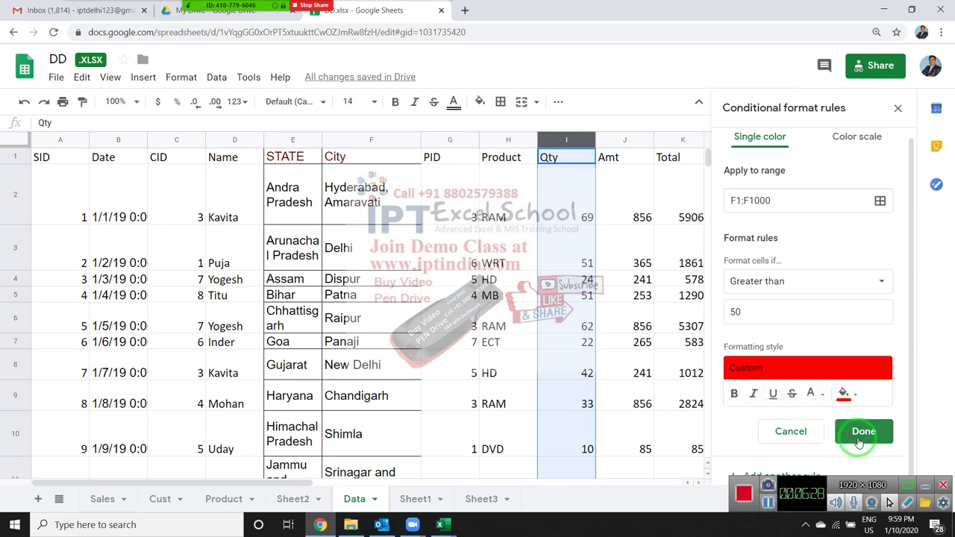
{"action": "left_click", "coordinate": [863, 434]}
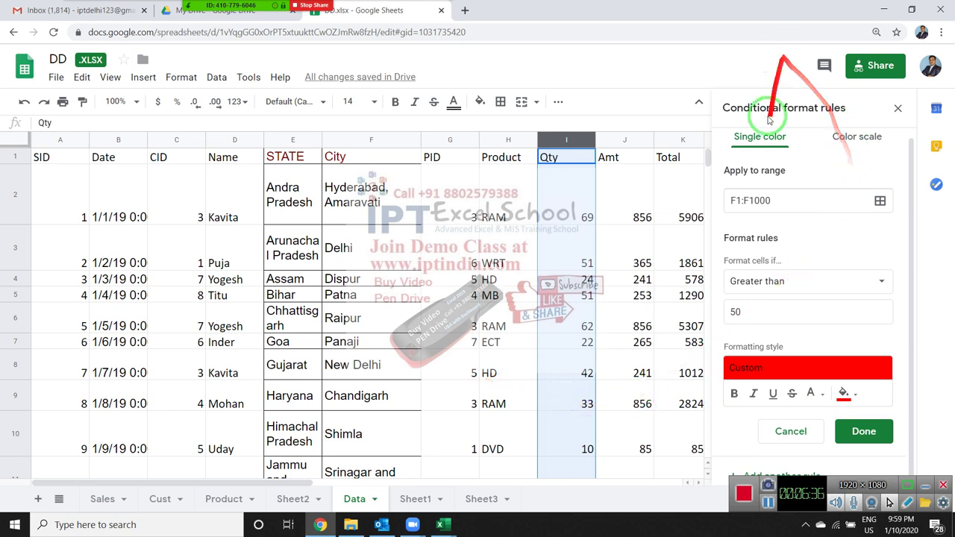
Dismiss the Zoom participants list again and draw an annotation down the Qty column
{"action": "scroll", "coordinate": [784, 209], "scroll_direction": "up", "scroll_amount": 1}
{"action": "scroll", "coordinate": [819, 409], "scroll_direction": "up", "scroll_amount": 1}
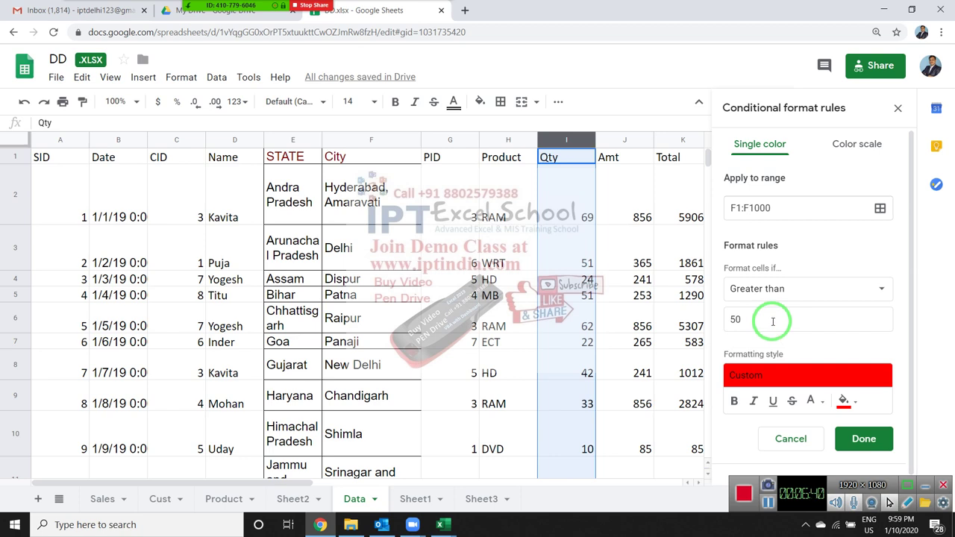
{"action": "mouse_move", "coordinate": [232, 6]}
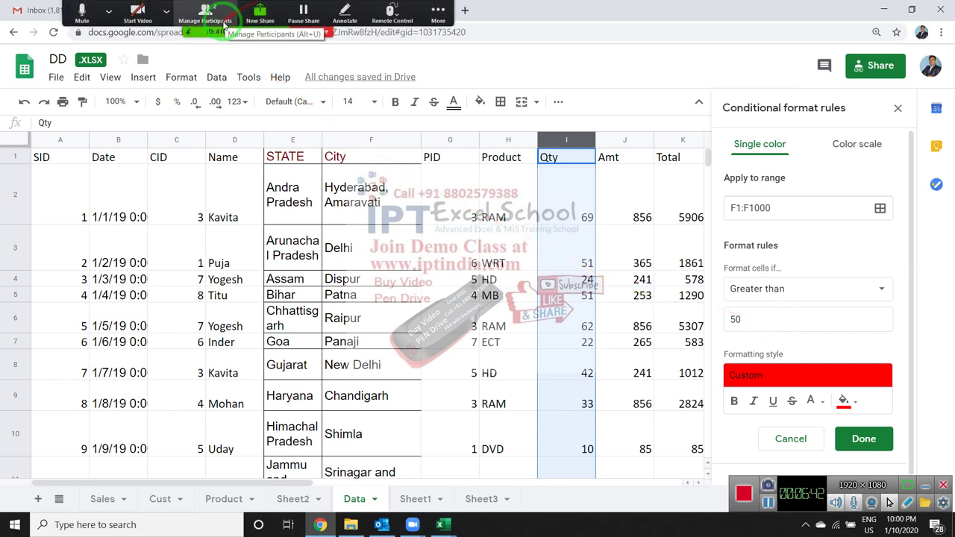
{"action": "left_click", "coordinate": [222, 24]}
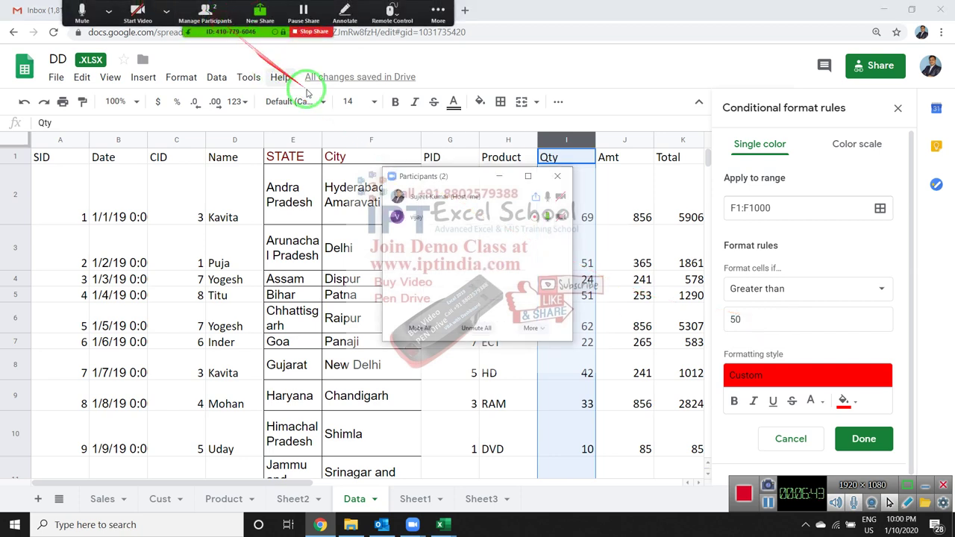
{"action": "left_click", "coordinate": [565, 177]}
{"action": "left_click_drag", "start_coordinate": [606, 171], "coordinate": [440, 439]}
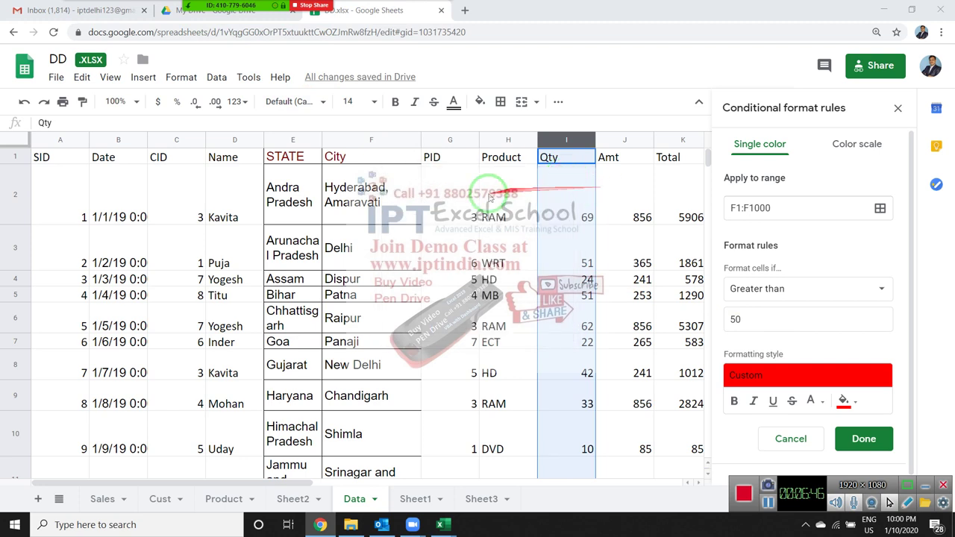
On Sheet3, set the A1 header to 'Month' and clear the old entry in A2
{"action": "left_click", "coordinate": [427, 496]}
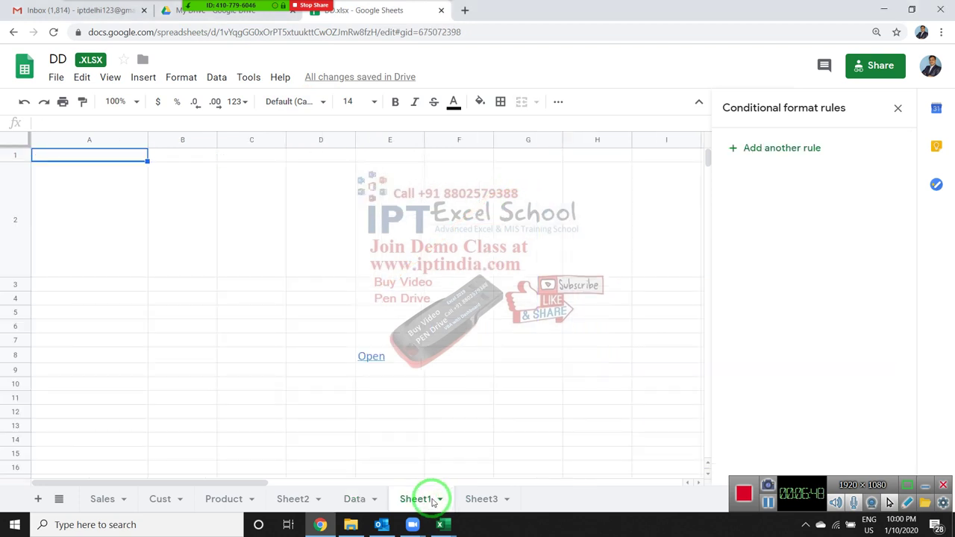
{"action": "left_click", "coordinate": [483, 501]}
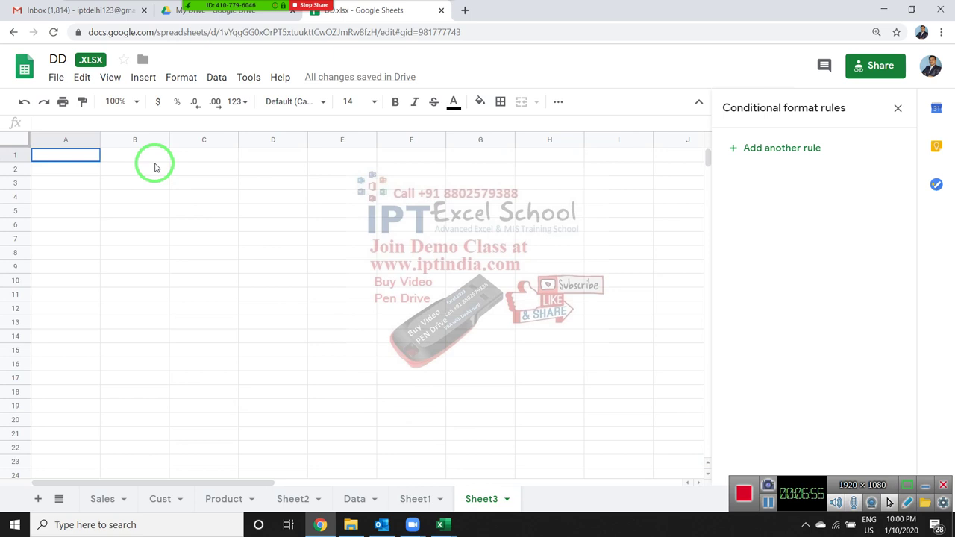
{"action": "type", "text": "SAls"}
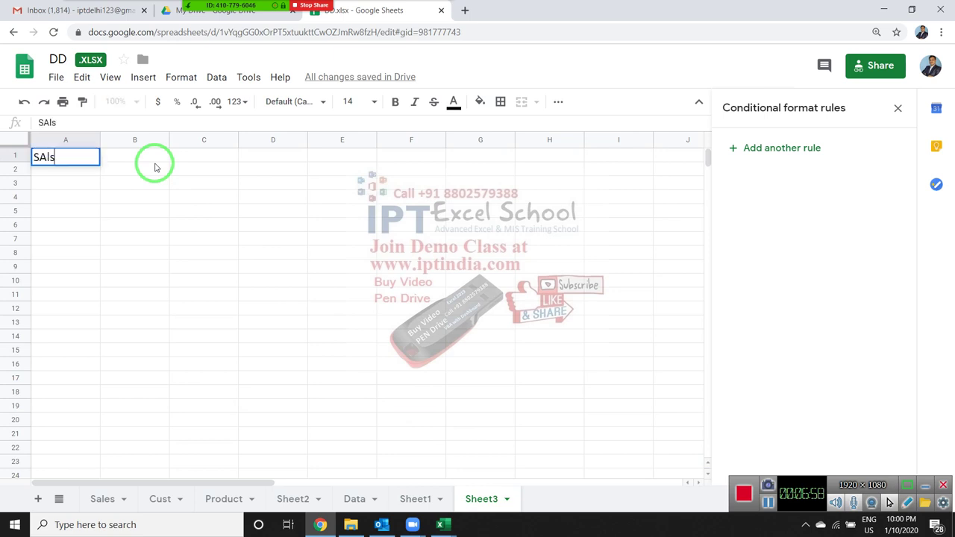
{"action": "key", "text": "Return"}
{"action": "key", "text": "Up"}
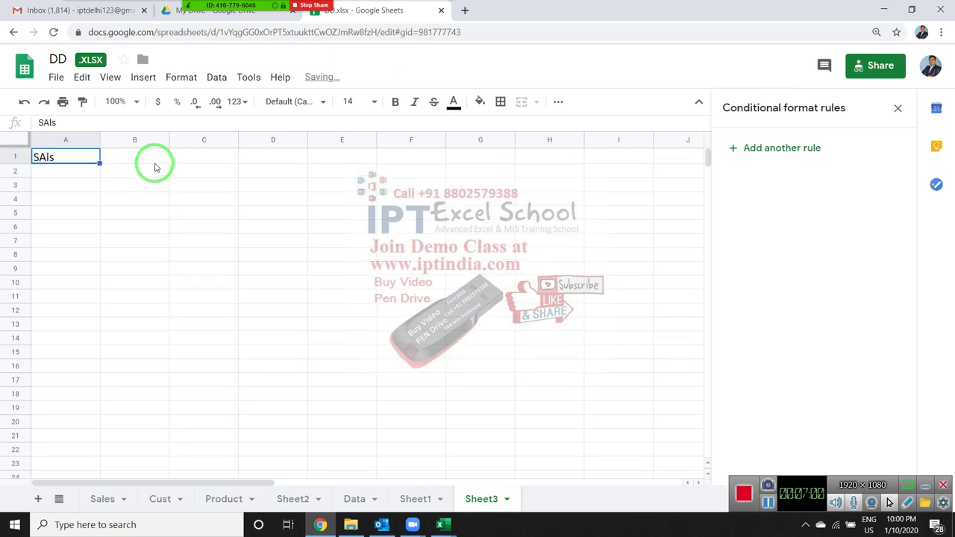
{"action": "type", "text": "Name"}
{"action": "key", "text": "Return"}
{"action": "type", "text": "Puja"}
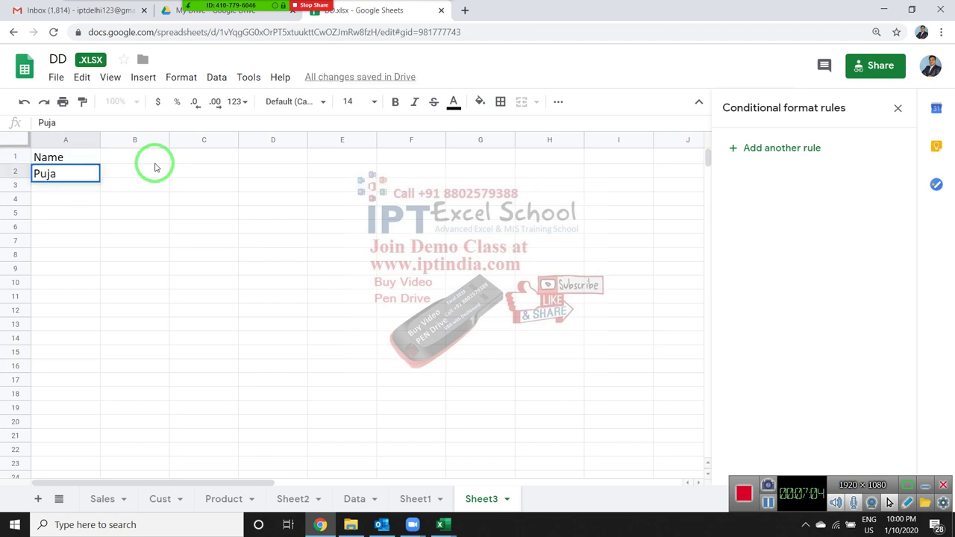
{"action": "key", "text": "Delete"}
{"action": "key", "text": "Up"}
{"action": "type", "text": "M"}
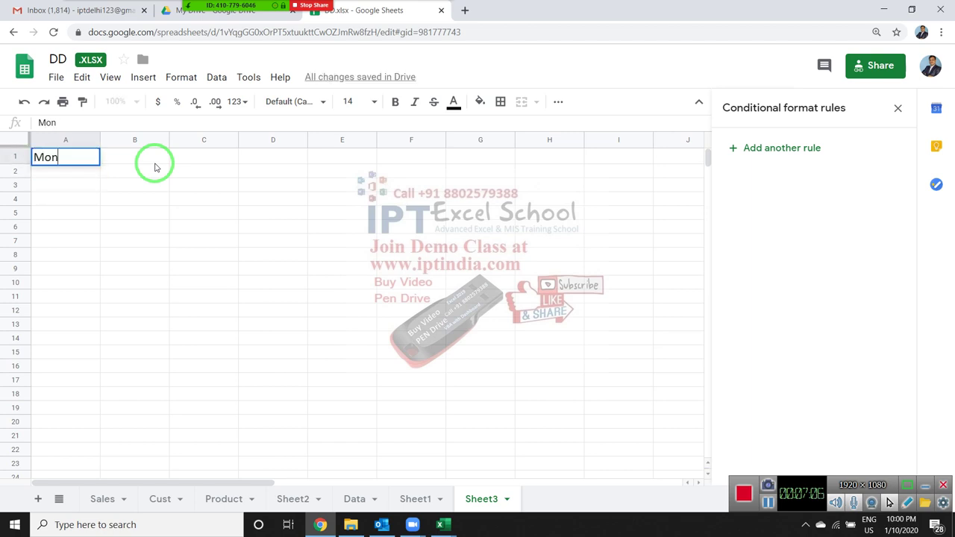
{"action": "key", "text": "Return"}
{"action": "type", "text": "JAn"}
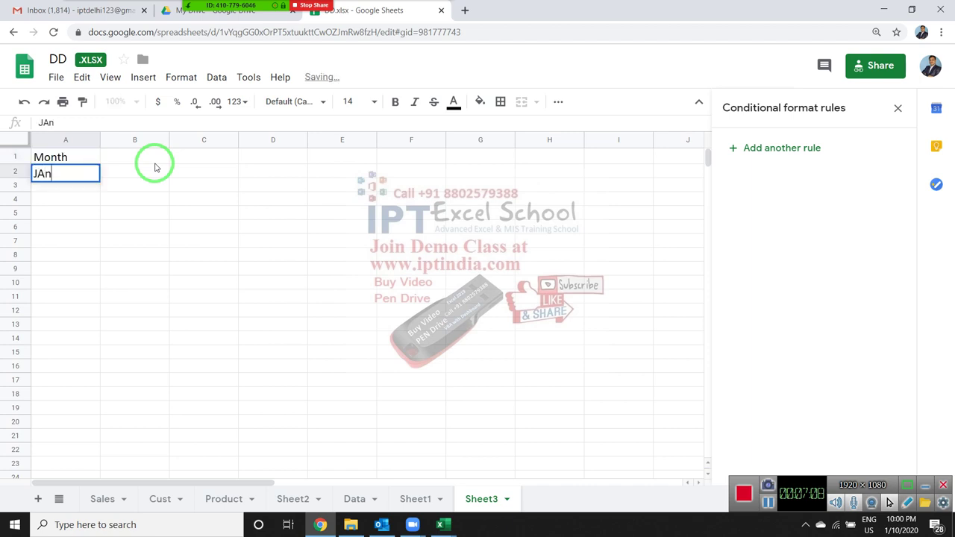
Enter Jan in A2 and fill the months down through Nov in column A
{"action": "key", "text": "Return"}
{"action": "key", "text": "Up"}
{"action": "type", "text": "J"}
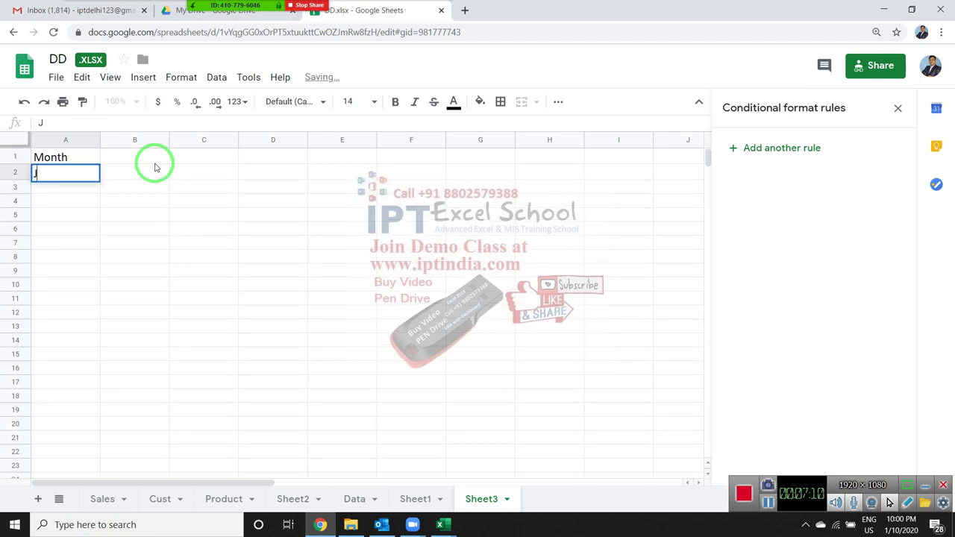
{"action": "key", "text": "Return"}
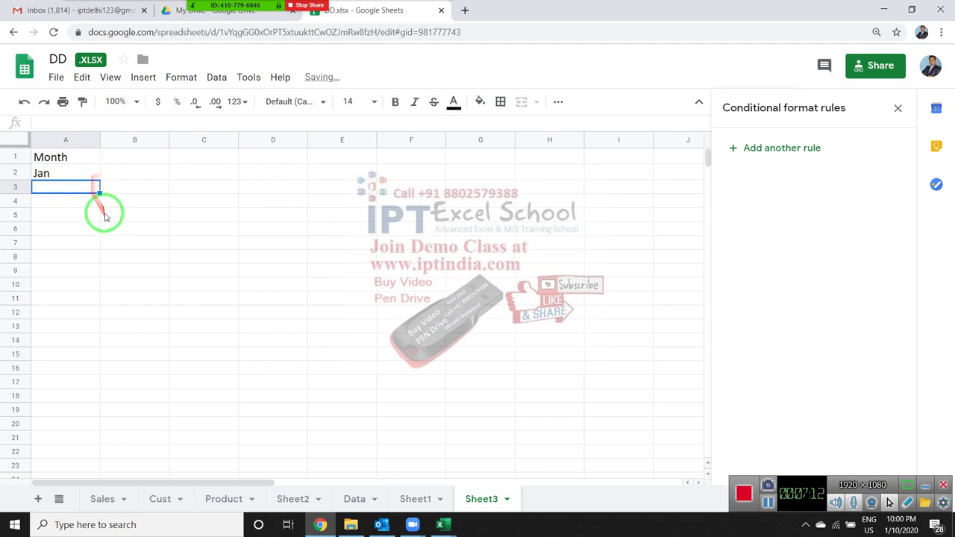
{"action": "left_click", "coordinate": [78, 172]}
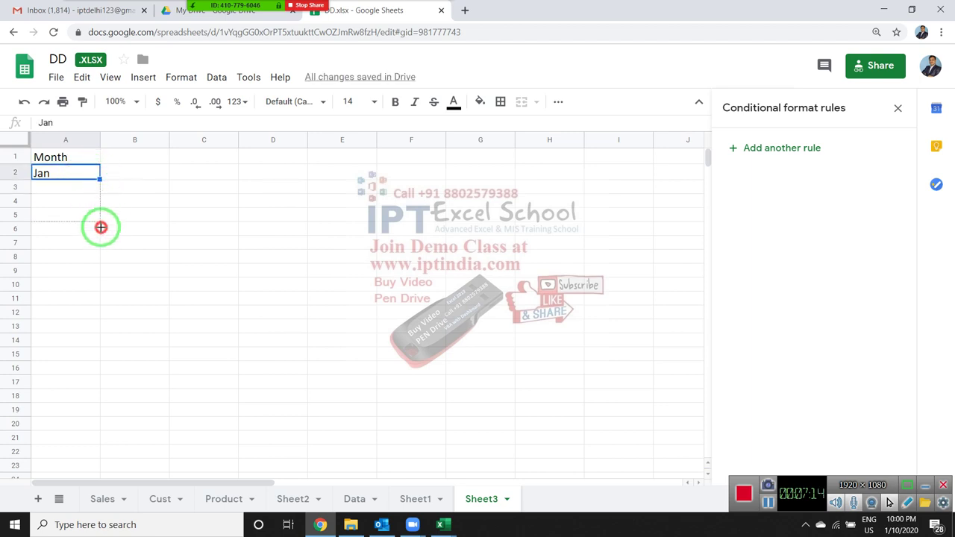
{"action": "left_click_drag", "start_coordinate": [101, 177], "coordinate": [105, 329]}
Add the 'Sales' header in B1 and enter sales 85, 36, 63, 36, 52 for Jan–May
{"action": "left_click", "coordinate": [139, 158]}
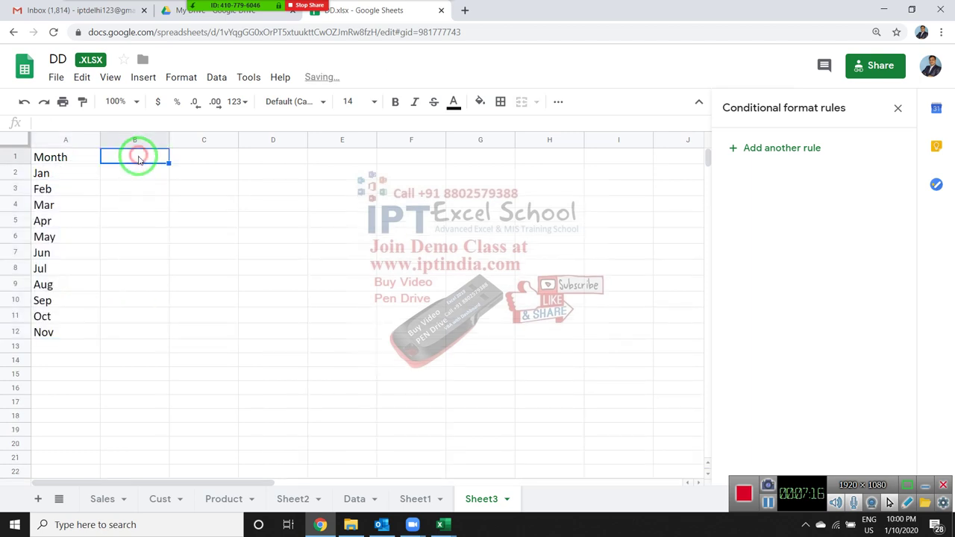
{"action": "type", "text": "Sales"}
{"action": "key", "text": "Return"}
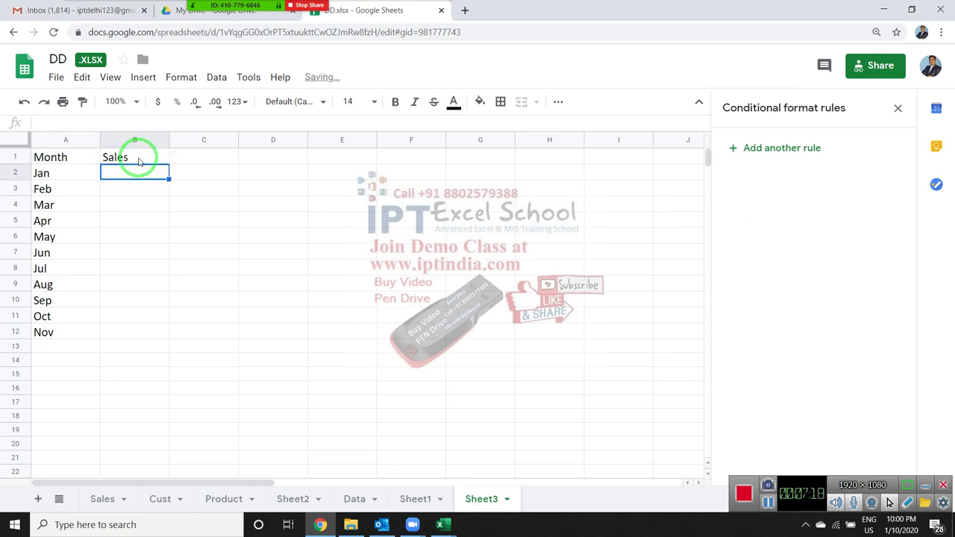
{"action": "key", "text": "Return"}
{"action": "type", "text": "36"}
{"action": "key", "text": "Return"}
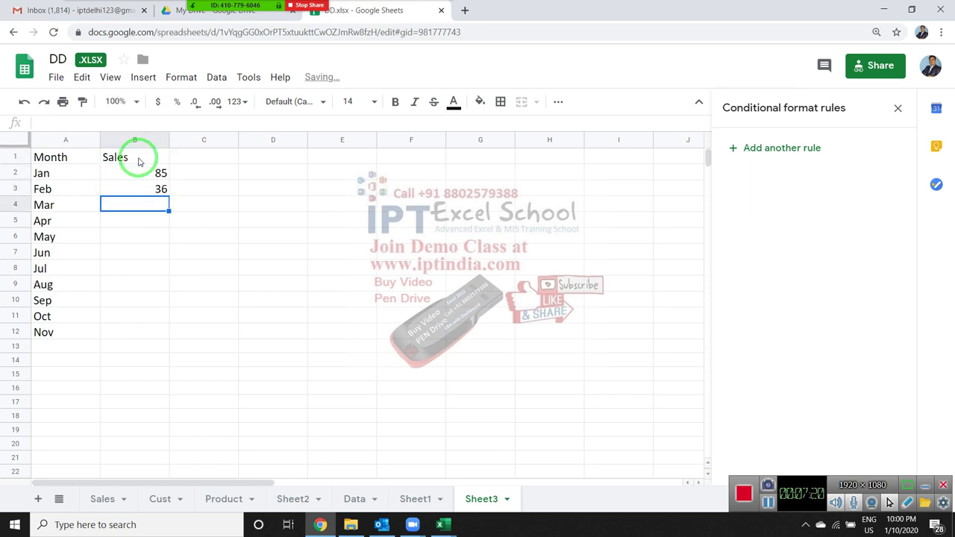
{"action": "key", "text": "Return"}
{"action": "type", "text": "36"}
{"action": "key", "text": "Return"}
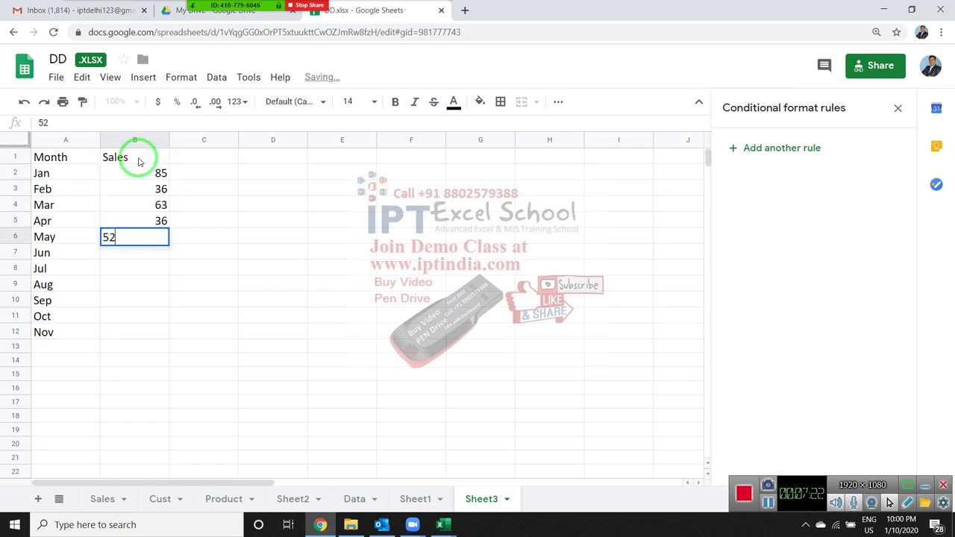
{"action": "key", "text": "Return"}
Enter the remaining sales 36, 32, 36, 52, 36 for Jun–Oct and close the rules panel
{"action": "type", "text": "36"}
{"action": "key", "text": "Return"}
{"action": "key", "text": "Return"}
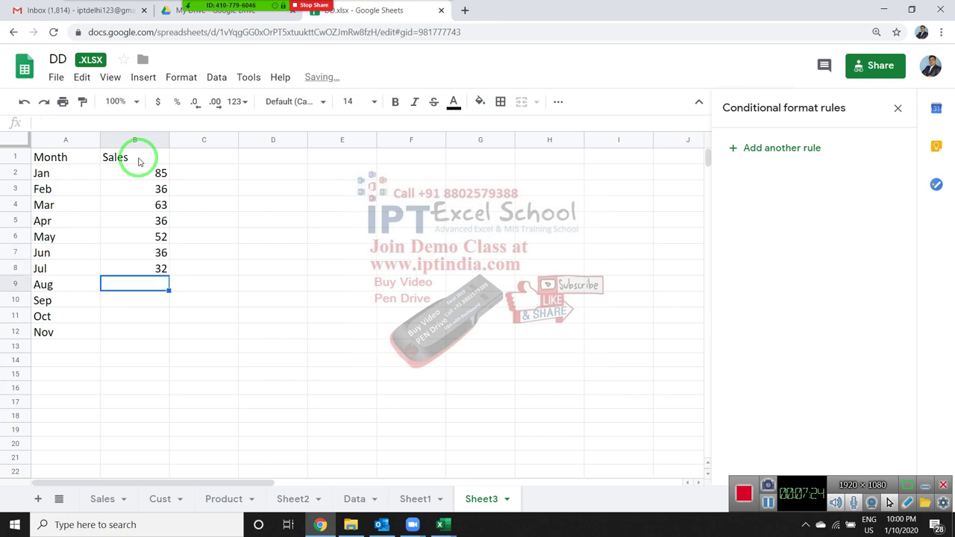
{"action": "type", "text": "36"}
{"action": "key", "text": "Return"}
{"action": "type", "text": "52"}
{"action": "key", "text": "Return"}
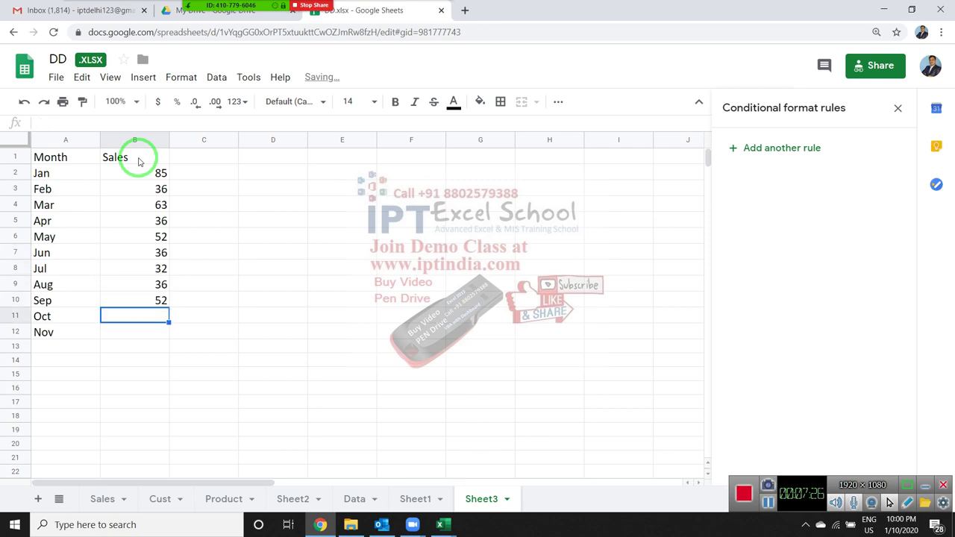
{"action": "type", "text": "36"}
{"action": "key", "text": "Return"}
{"action": "type", "text": "63"}
{"action": "key", "text": "Return"}
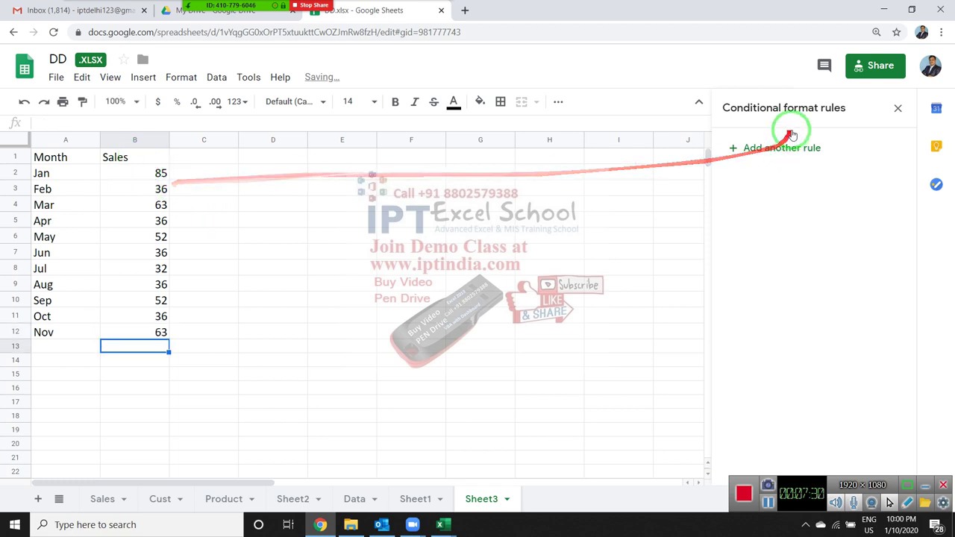
{"action": "left_click", "coordinate": [897, 108]}
Select B2:B12 and create a conditional formatting rule with condition 'Less than' 50
{"action": "left_click_drag", "start_coordinate": [162, 172], "coordinate": [159, 332]}
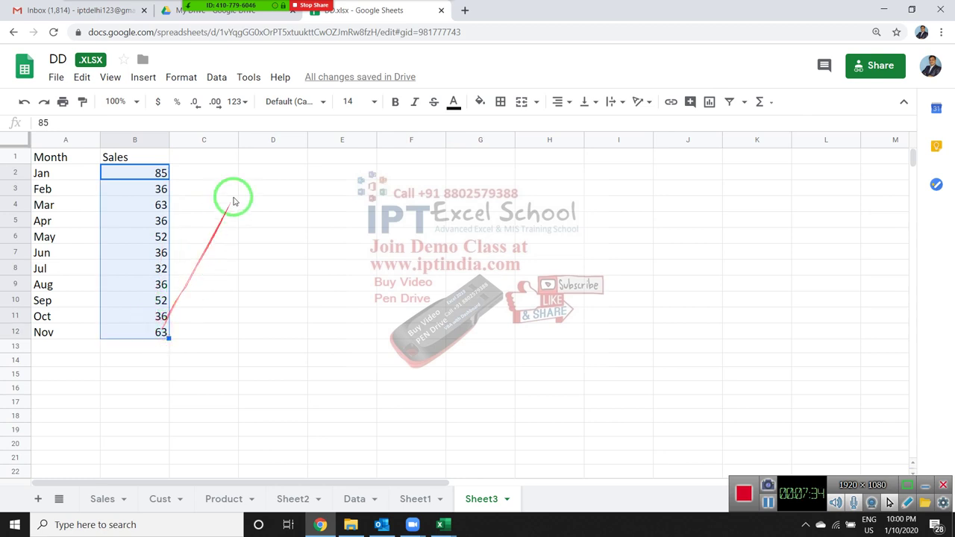
{"action": "left_click", "coordinate": [183, 77]}
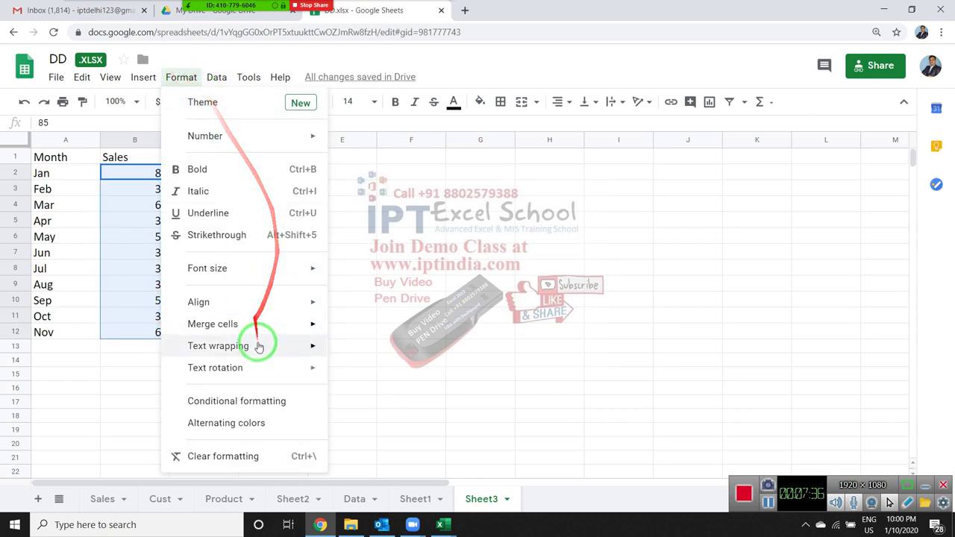
{"action": "left_click", "coordinate": [263, 407]}
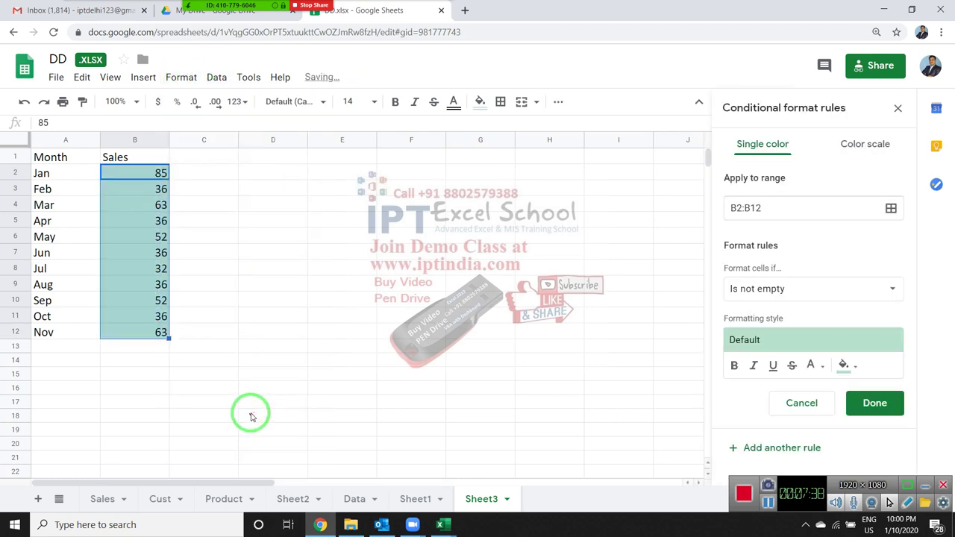
{"action": "left_click", "coordinate": [805, 289]}
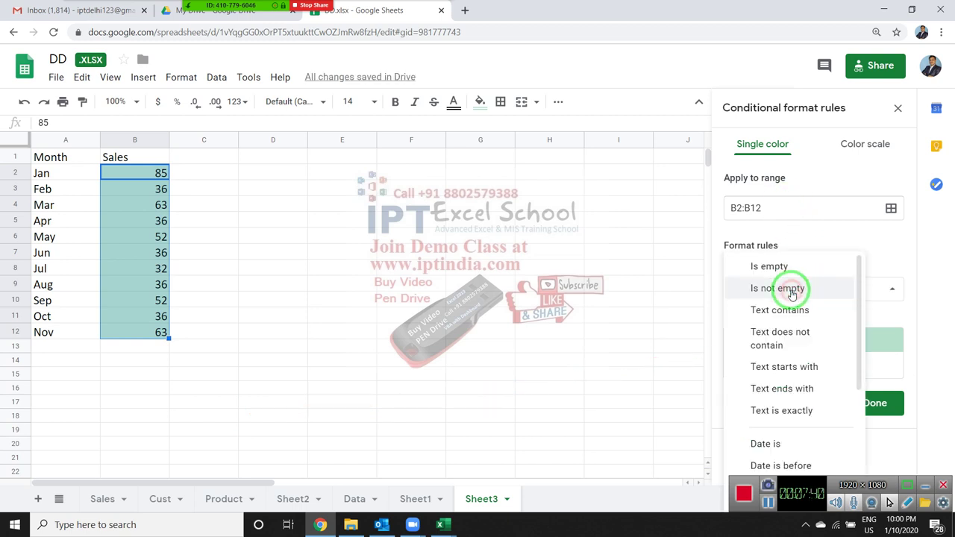
{"action": "scroll", "coordinate": [815, 339], "scroll_direction": "down", "scroll_amount": 3}
{"action": "scroll", "coordinate": [827, 328], "scroll_direction": "up", "scroll_amount": 3}
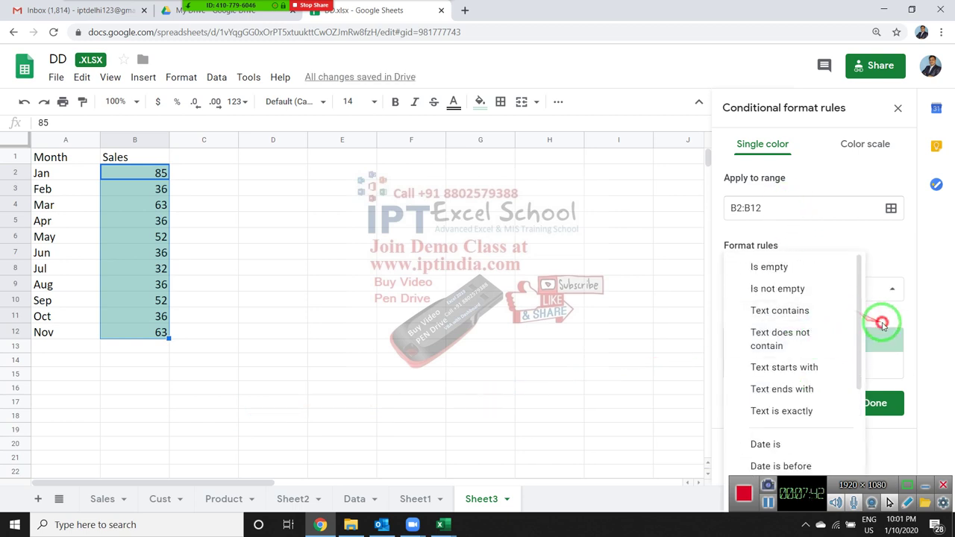
{"action": "left_click", "coordinate": [775, 288]}
{"action": "left_click", "coordinate": [770, 289]}
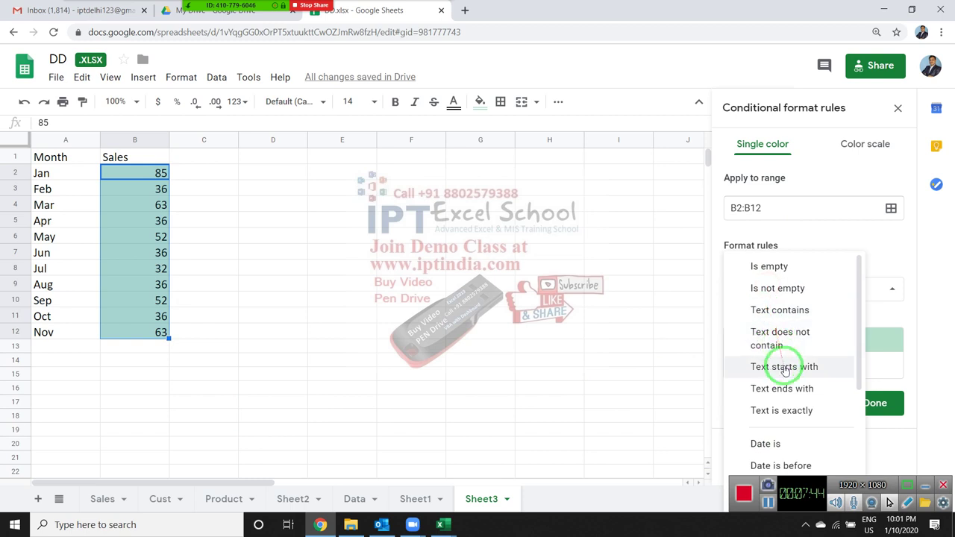
{"action": "scroll", "coordinate": [783, 367], "scroll_direction": "down", "scroll_amount": 2}
{"action": "scroll", "coordinate": [799, 399], "scroll_direction": "down", "scroll_amount": 3}
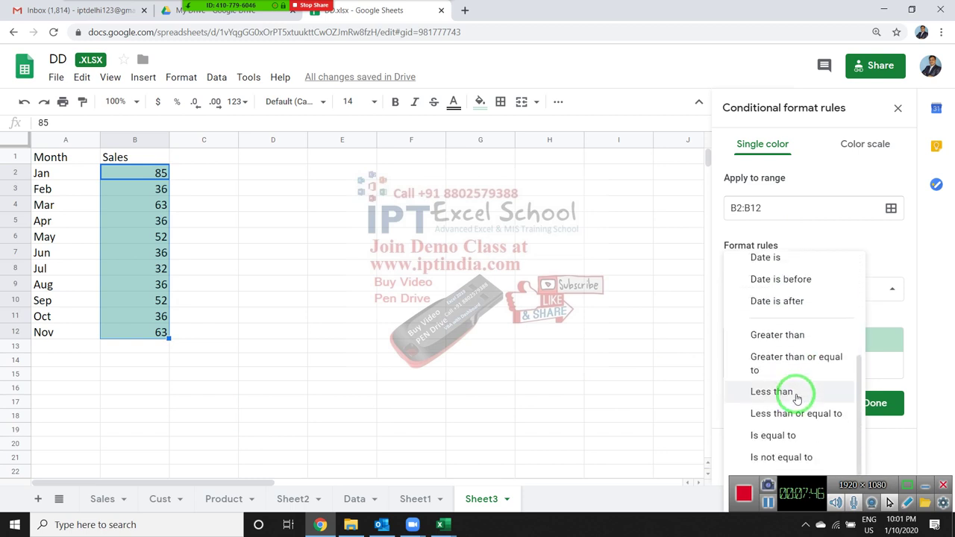
{"action": "left_click", "coordinate": [795, 400]}
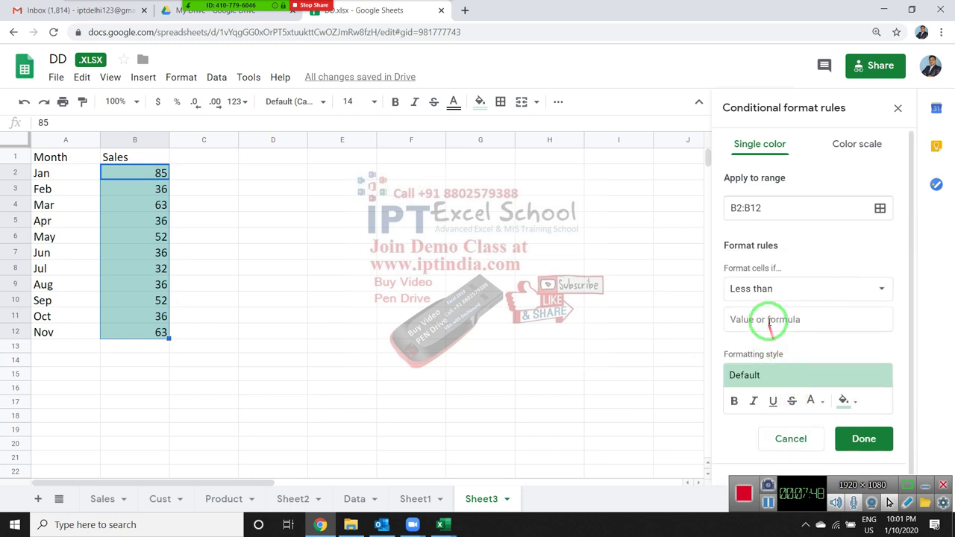
{"action": "left_click", "coordinate": [769, 321]}
{"action": "type", "text": "50"}
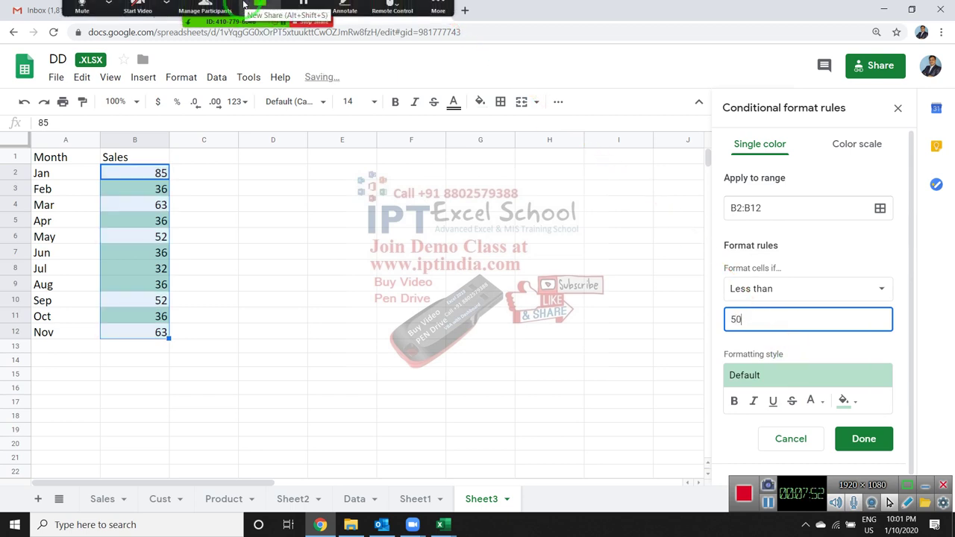
Close the Zoom participants list so the Sales values below 50, like 36 and 32, show highlighted
{"action": "left_click", "coordinate": [212, 15]}
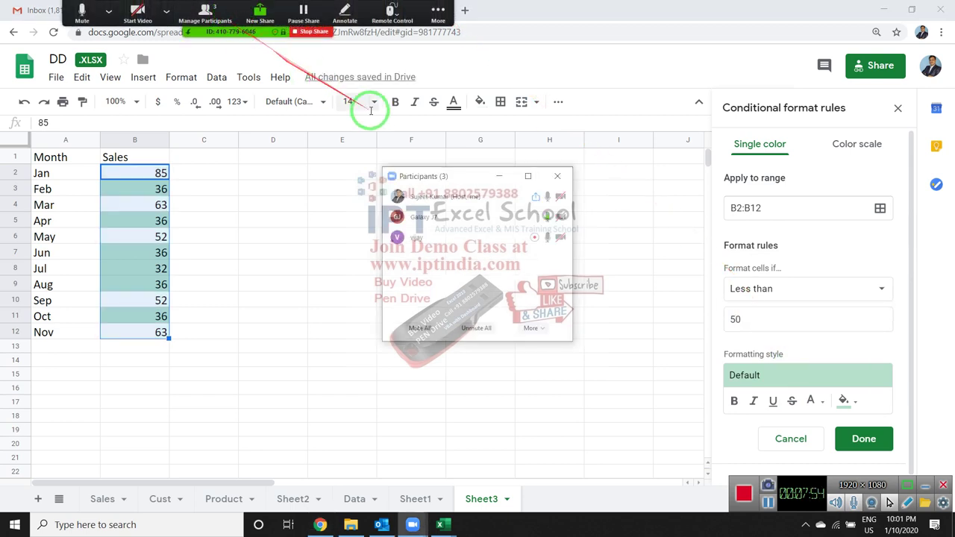
{"action": "mouse_move", "coordinate": [492, 209]}
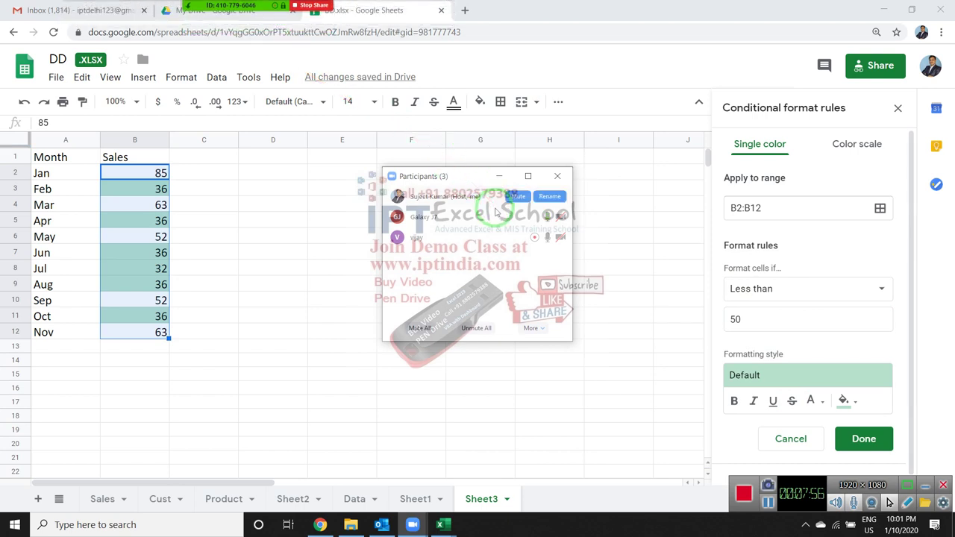
{"action": "mouse_move", "coordinate": [553, 235]}
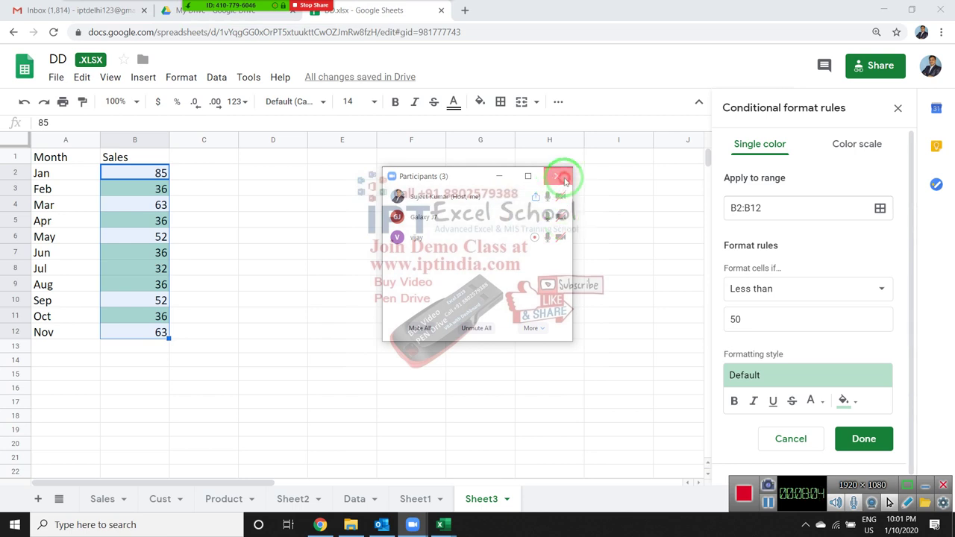
{"action": "left_click", "coordinate": [565, 180]}
{"action": "left_click", "coordinate": [765, 315]}
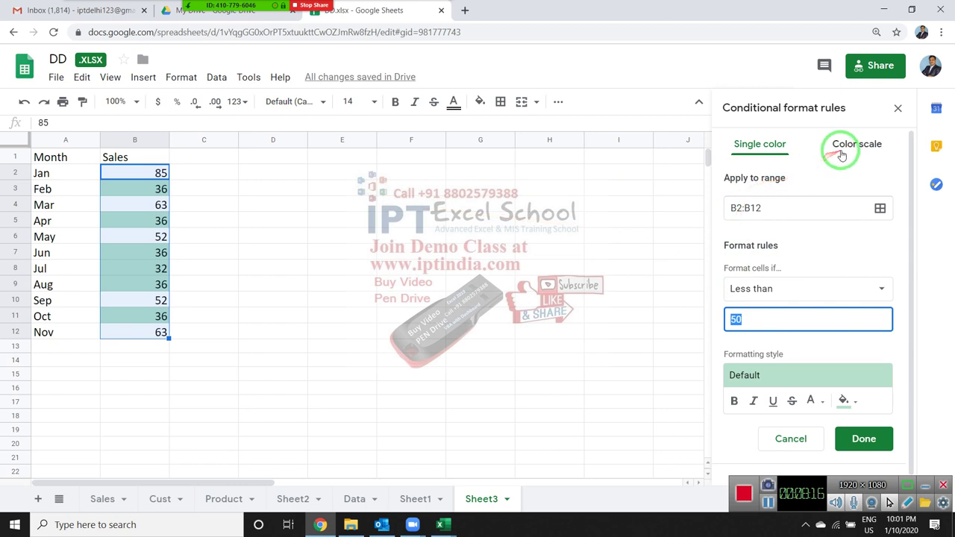
Switch the rule to a color scale with a red minpoint and bright green maxpoint
{"action": "left_click", "coordinate": [843, 149]}
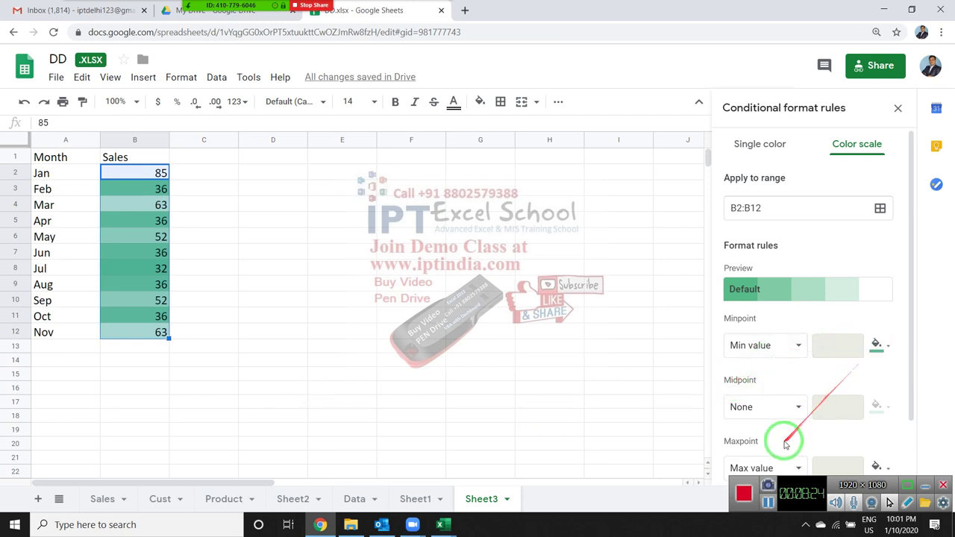
{"action": "scroll", "coordinate": [774, 423], "scroll_direction": "down", "scroll_amount": 1}
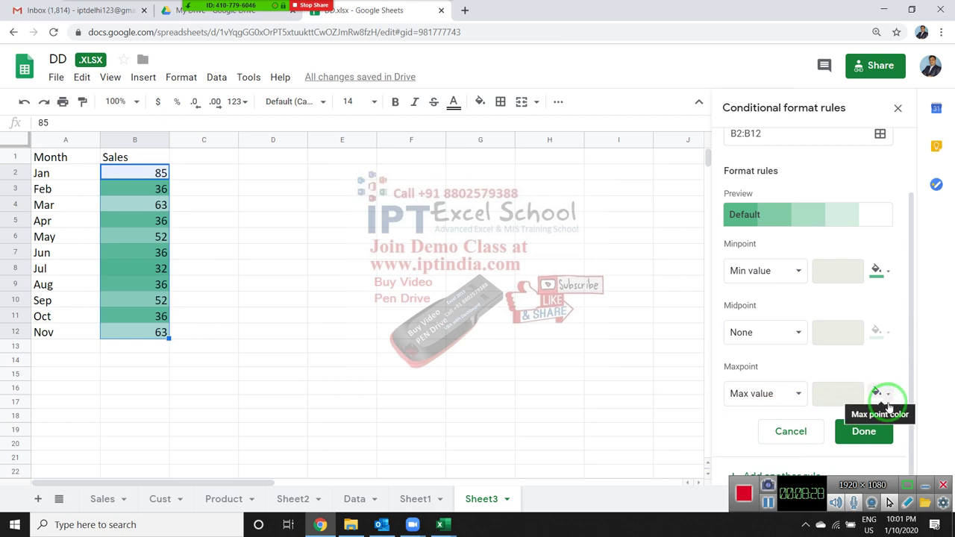
{"action": "left_click", "coordinate": [880, 271]}
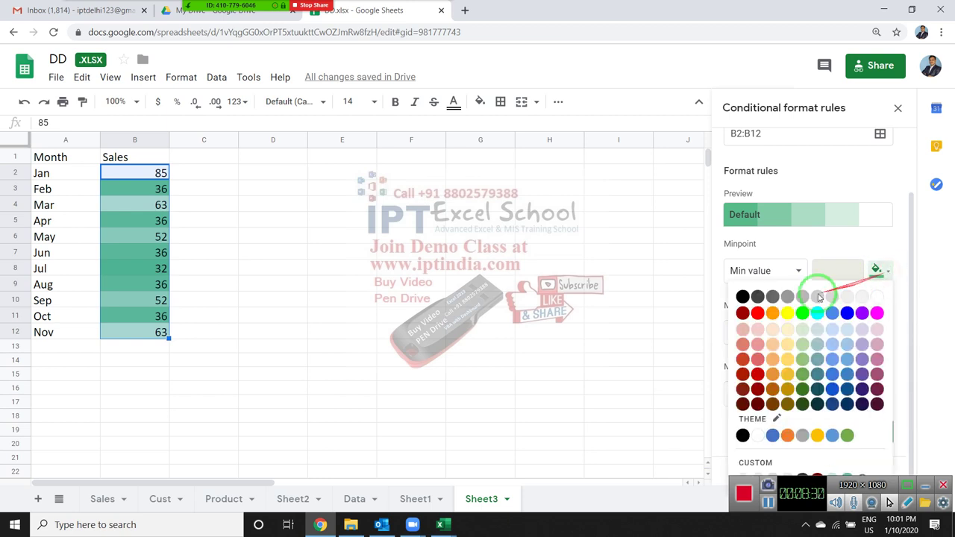
{"action": "left_click", "coordinate": [757, 313]}
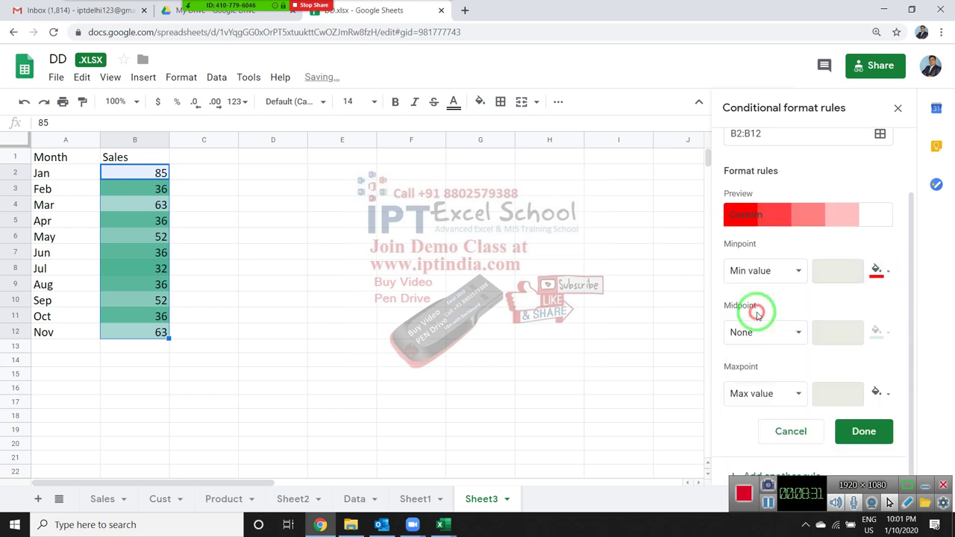
{"action": "left_click", "coordinate": [890, 400]}
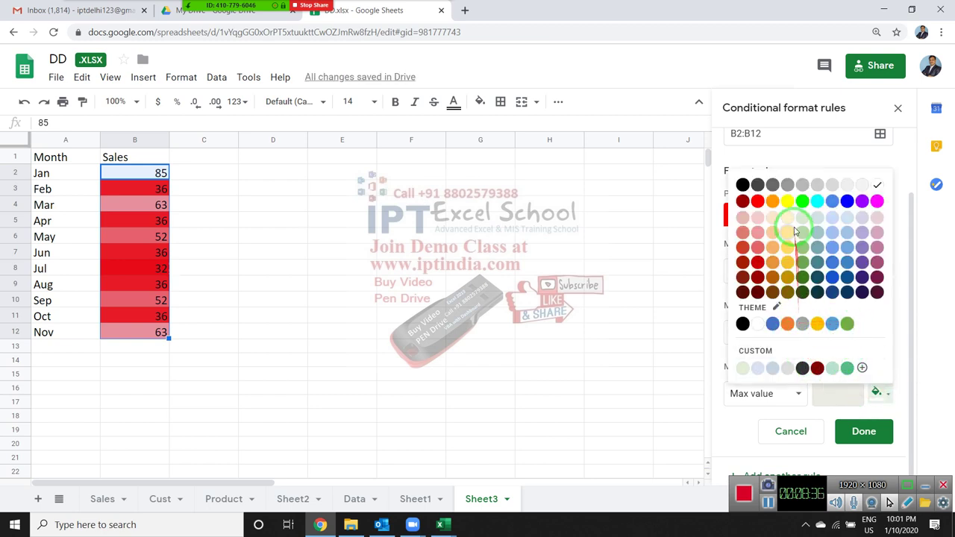
{"action": "left_click", "coordinate": [802, 201]}
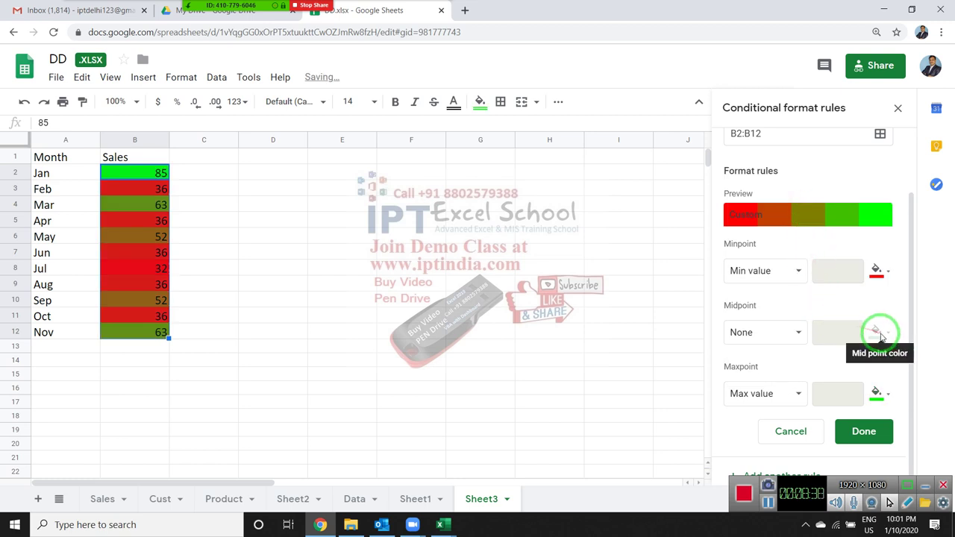
Set the color scale midpoint to Percent 50 in yellow
{"action": "left_click", "coordinate": [799, 335]}
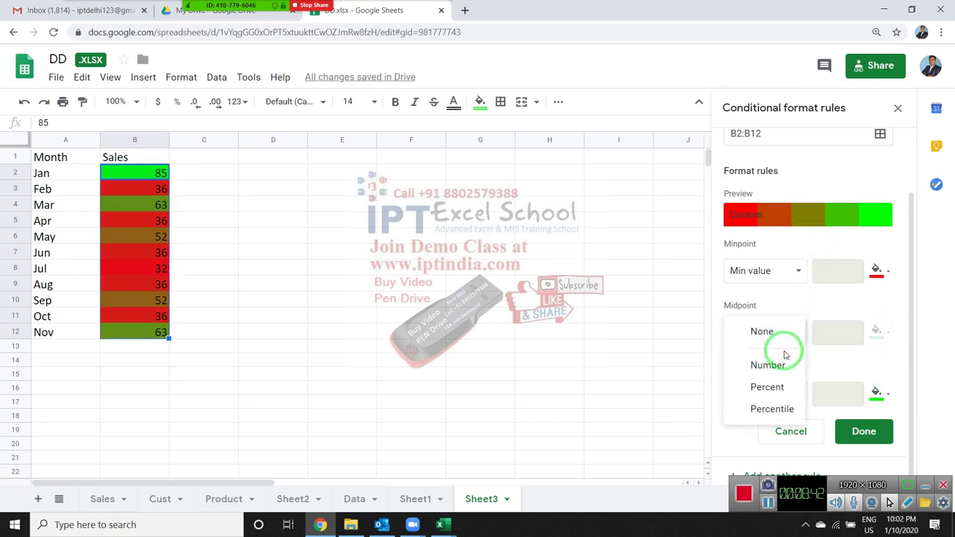
{"action": "left_click", "coordinate": [768, 329]}
{"action": "left_click", "coordinate": [772, 332]}
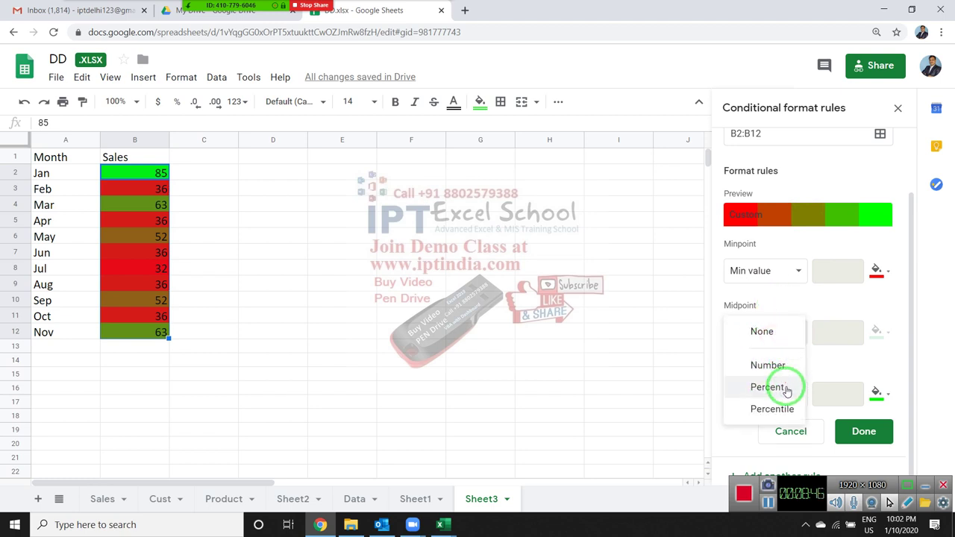
{"action": "left_click", "coordinate": [768, 387]}
{"action": "left_click", "coordinate": [877, 332]}
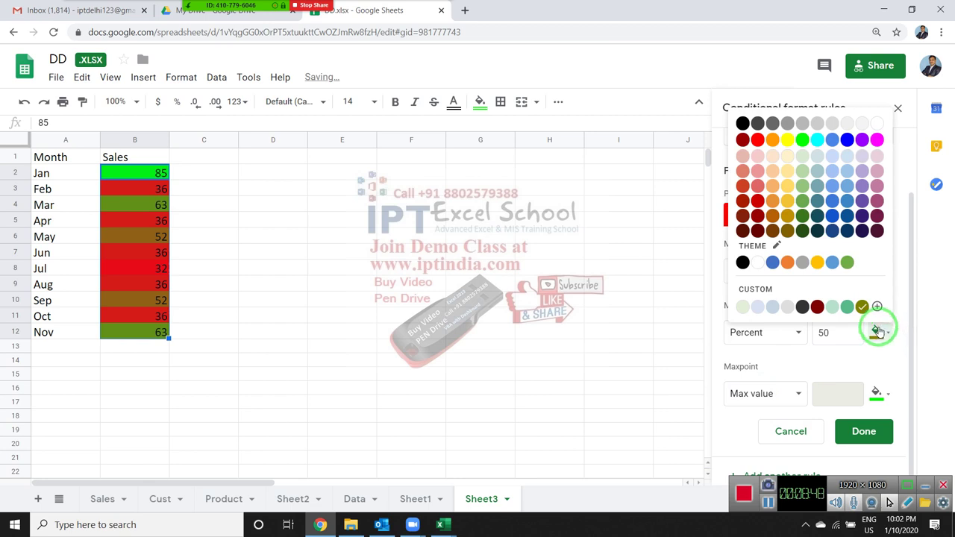
{"action": "left_click", "coordinate": [787, 141]}
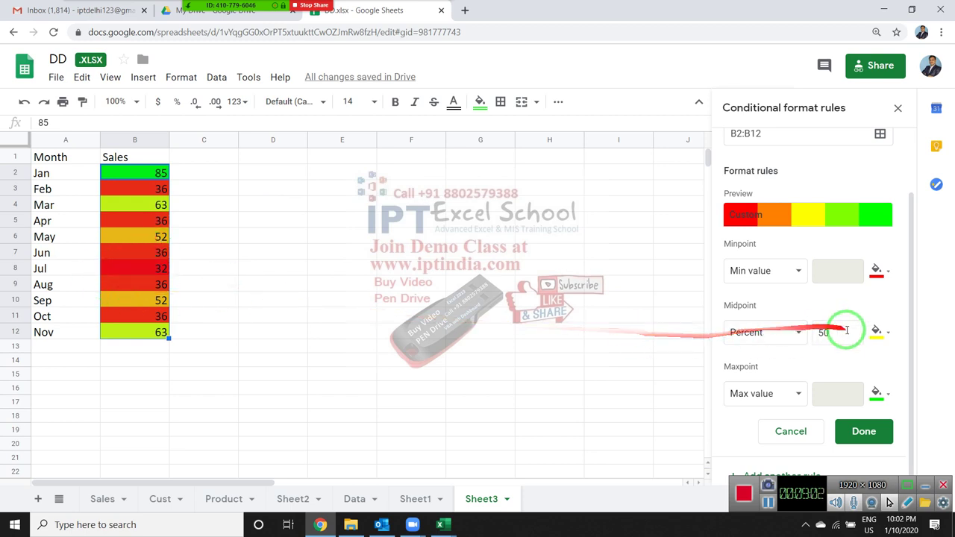
{"action": "scroll", "coordinate": [865, 388], "scroll_direction": "up", "scroll_amount": 2}
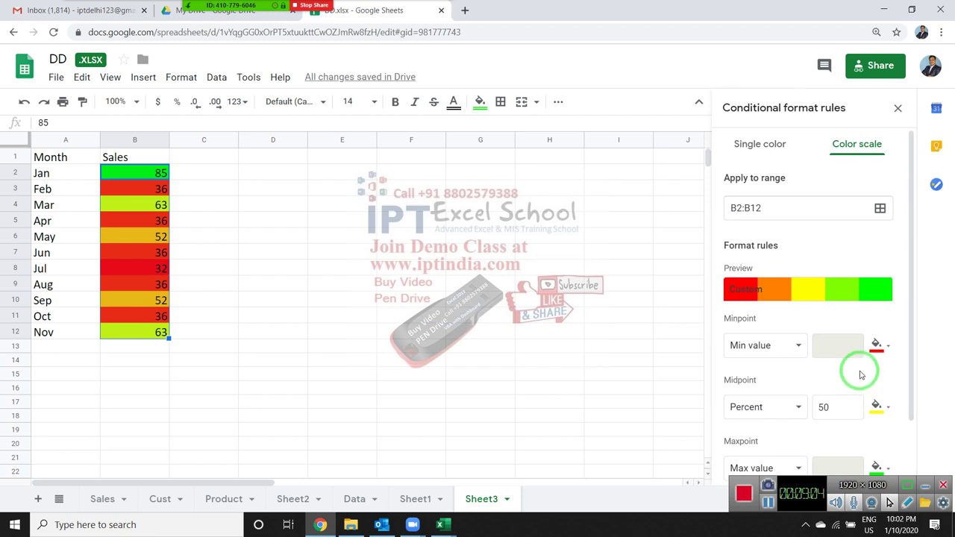
Save the red-yellow-green color scale rule and delete the second, duplicate Color scale entry
{"action": "scroll", "coordinate": [861, 372], "scroll_direction": "down", "scroll_amount": 2}
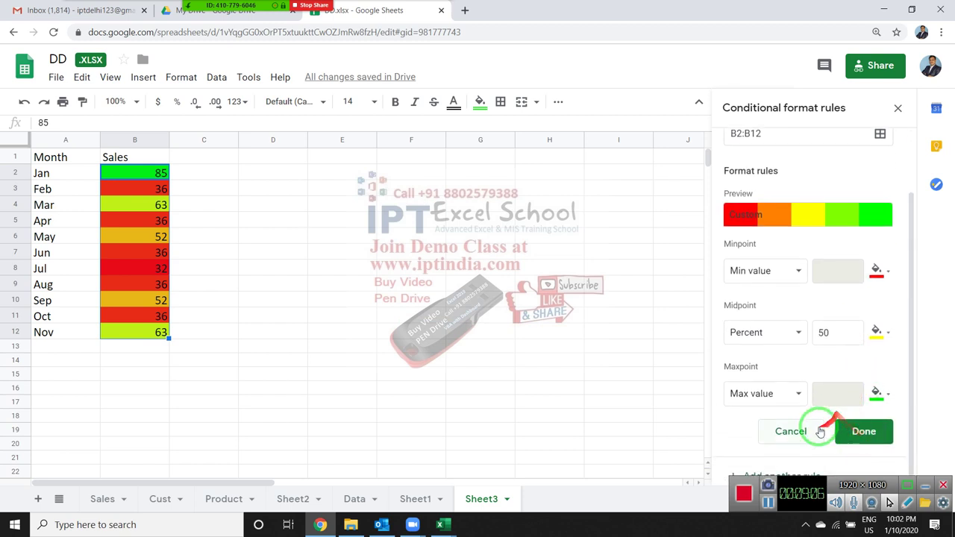
{"action": "left_click", "coordinate": [924, 492]}
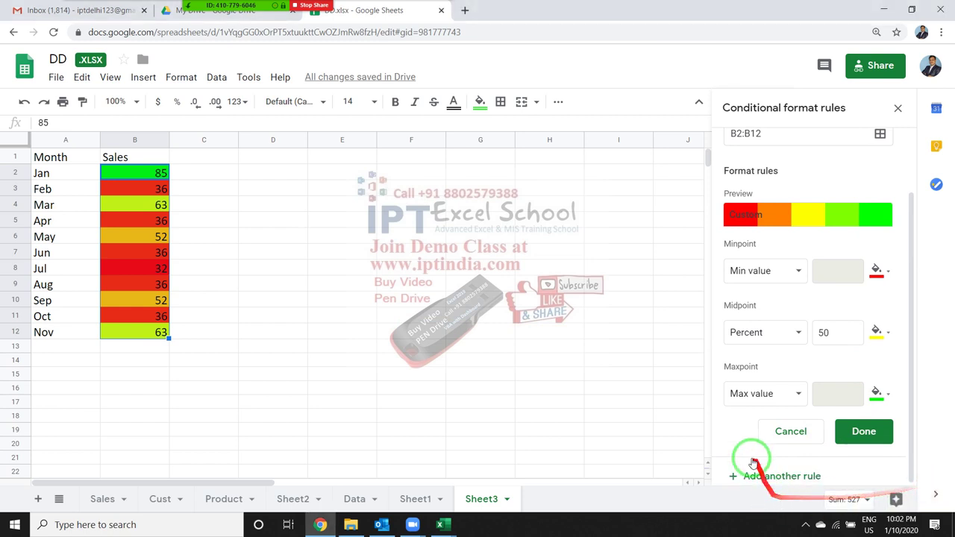
{"action": "scroll", "coordinate": [752, 470], "scroll_direction": "up", "scroll_amount": 2}
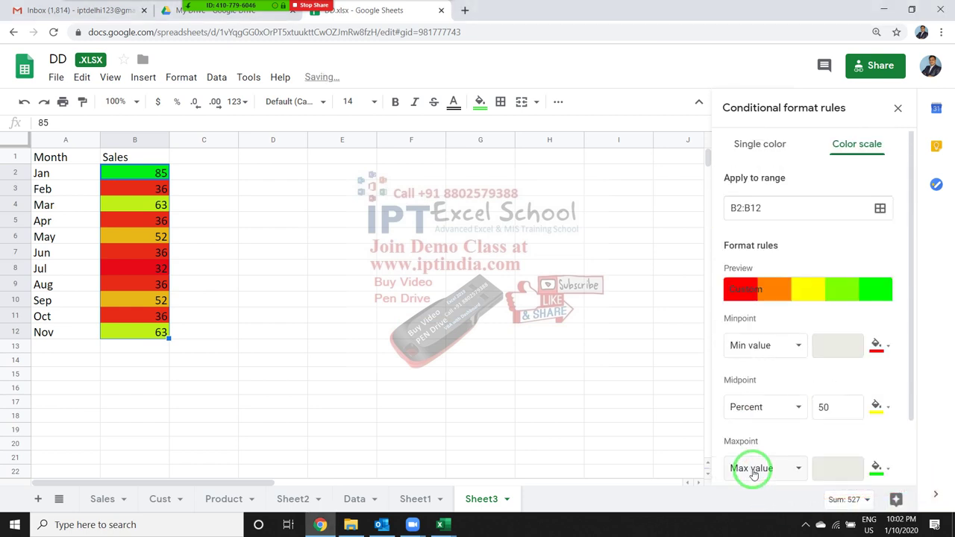
{"action": "left_click_drag", "start_coordinate": [664, 396], "coordinate": [794, 384]}
{"action": "scroll", "coordinate": [794, 384], "scroll_direction": "down", "scroll_amount": 1}
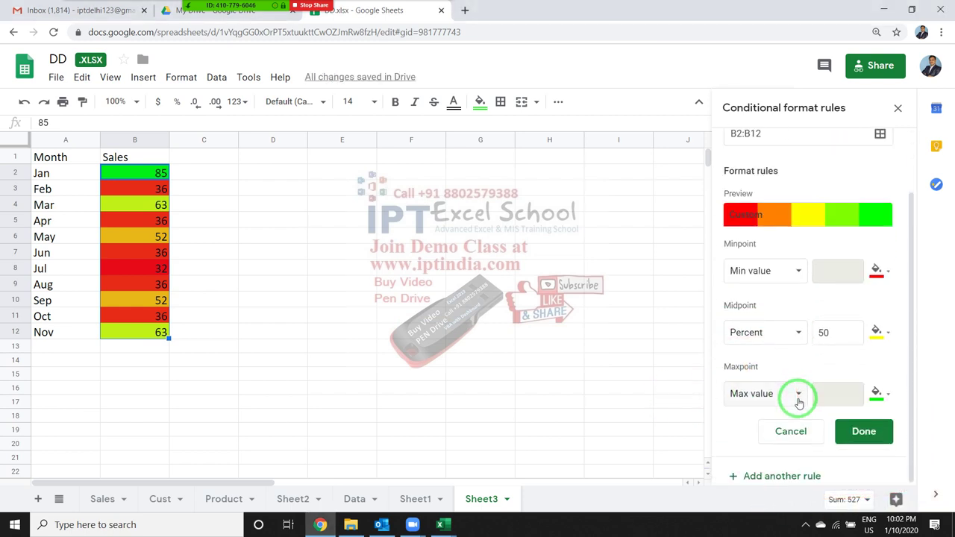
{"action": "left_click", "coordinate": [864, 434]}
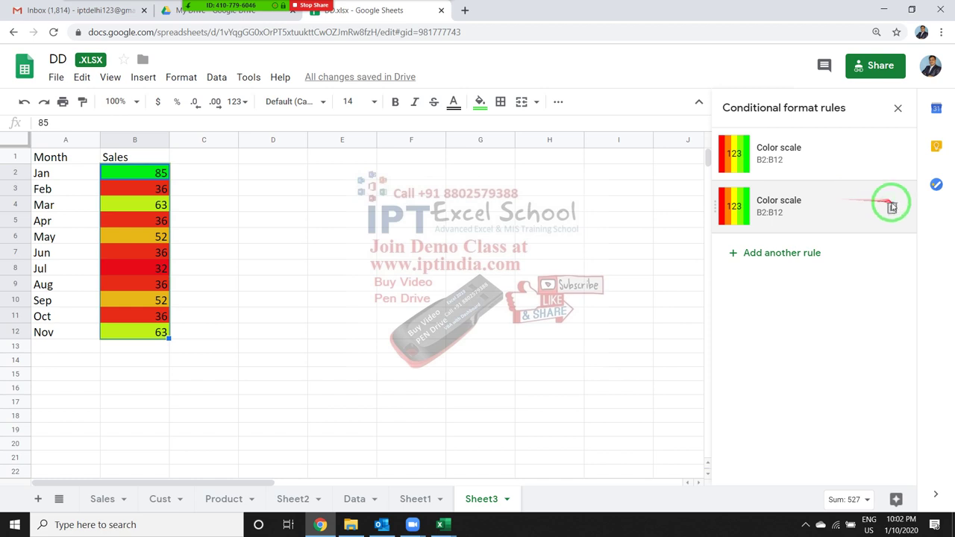
{"action": "left_click", "coordinate": [892, 208]}
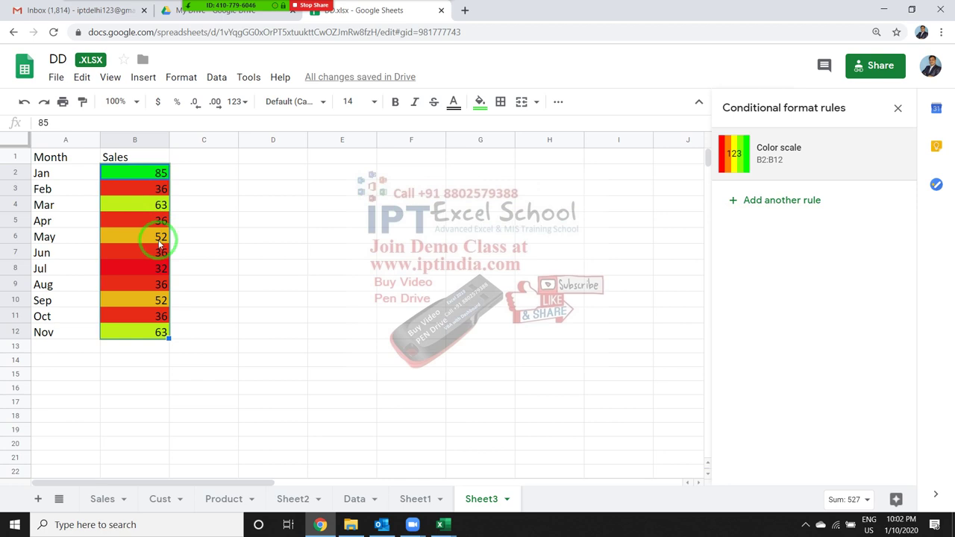
Add a new single-color rule on B2:B12 defaulting to 'Is not empty', then view the Format menu
{"action": "left_click", "coordinate": [776, 201]}
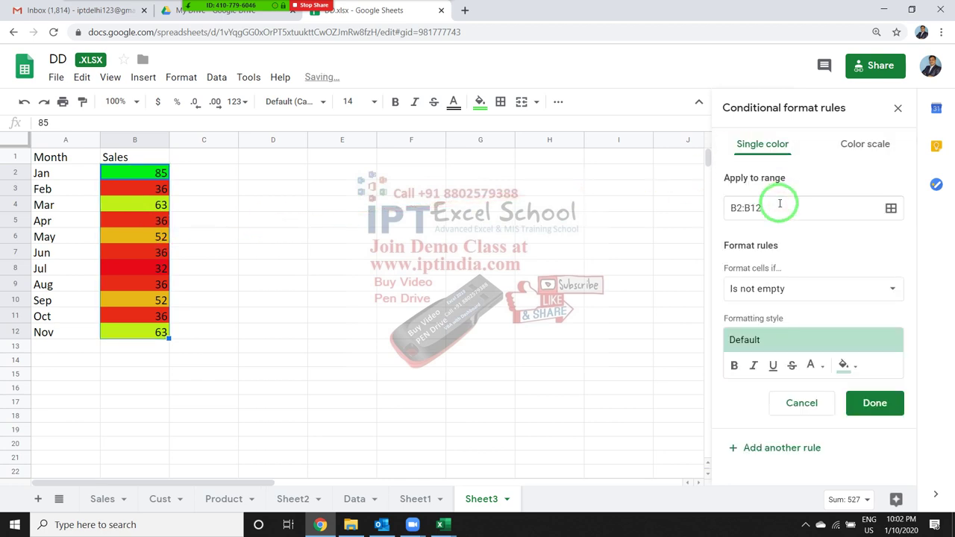
{"action": "left_click", "coordinate": [768, 296]}
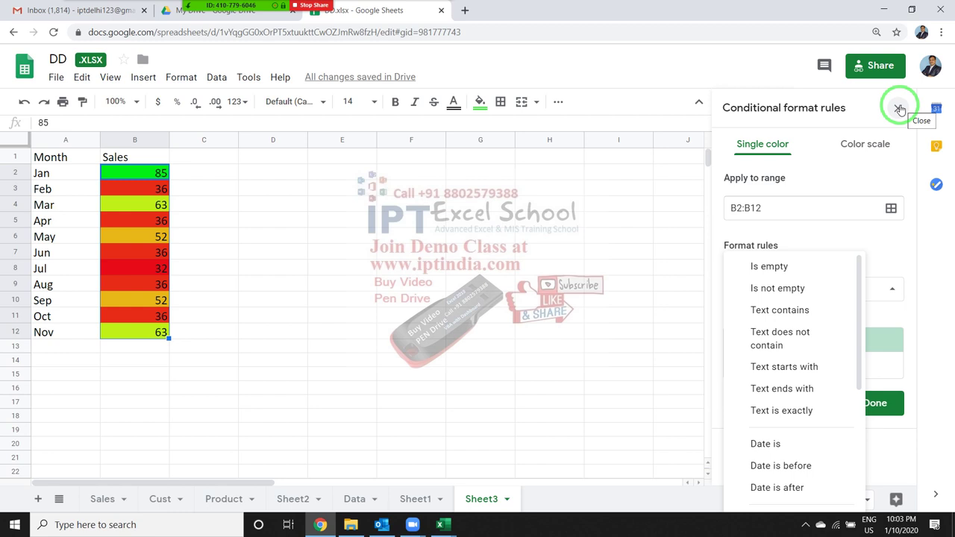
{"action": "left_click", "coordinate": [181, 77]}
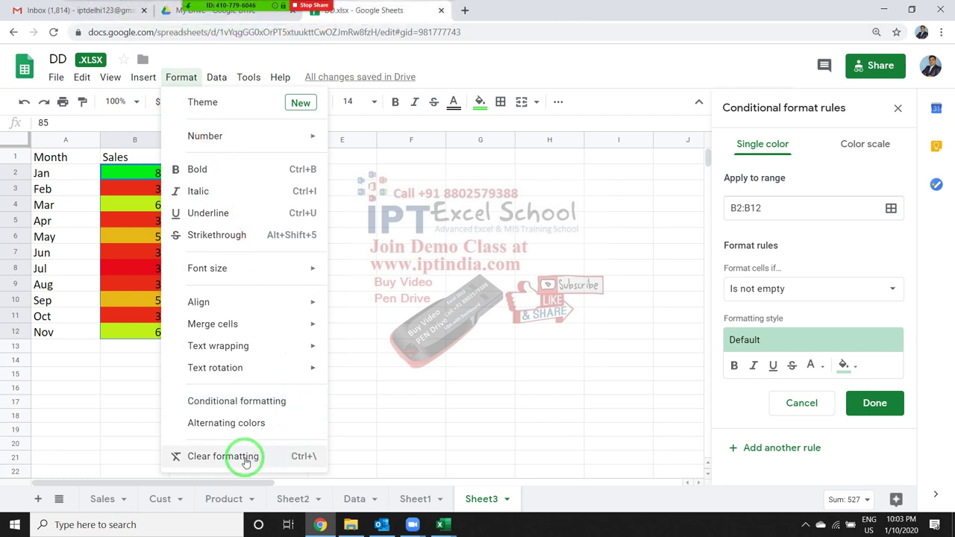
Dismiss the Format menu and show the Data menu's sorting, filter, validation and pivot table commands
{"action": "left_click", "coordinate": [458, 251]}
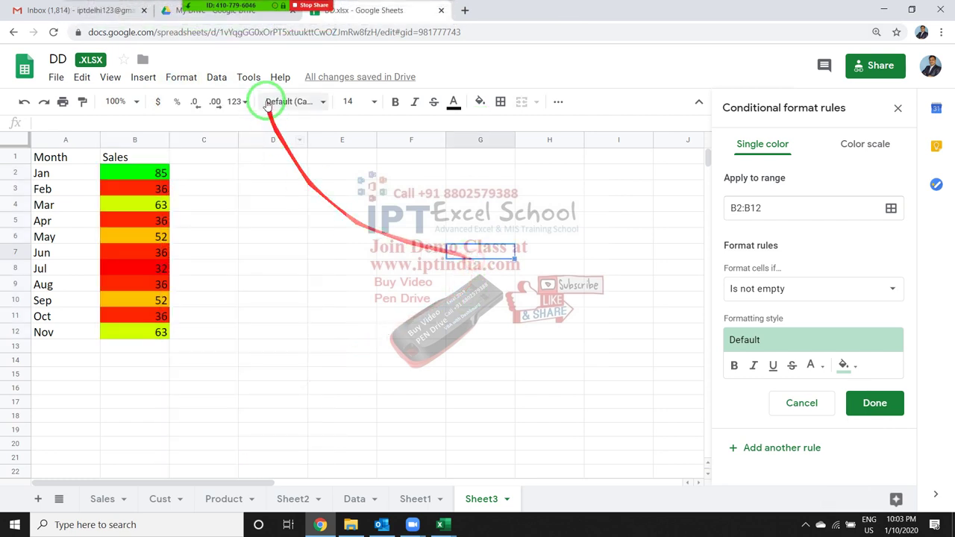
{"action": "left_click", "coordinate": [217, 77]}
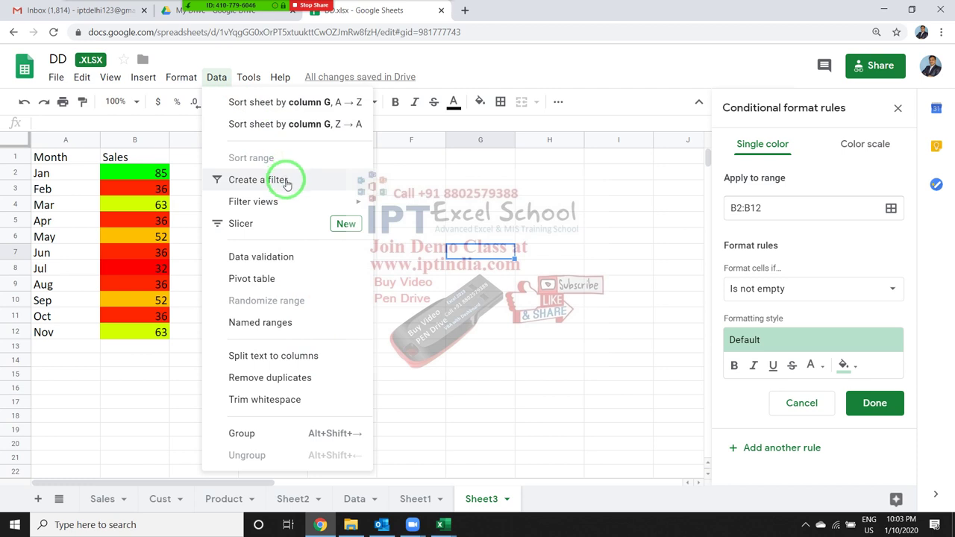
{"action": "left_click_drag", "start_coordinate": [297, 273], "coordinate": [306, 452]}
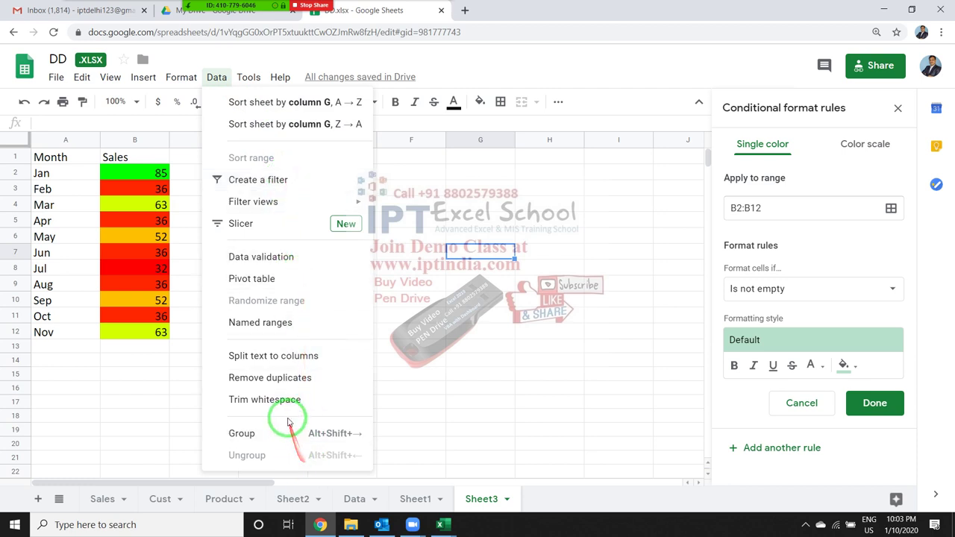
{"action": "left_click_drag", "start_coordinate": [276, 402], "coordinate": [280, 341]}
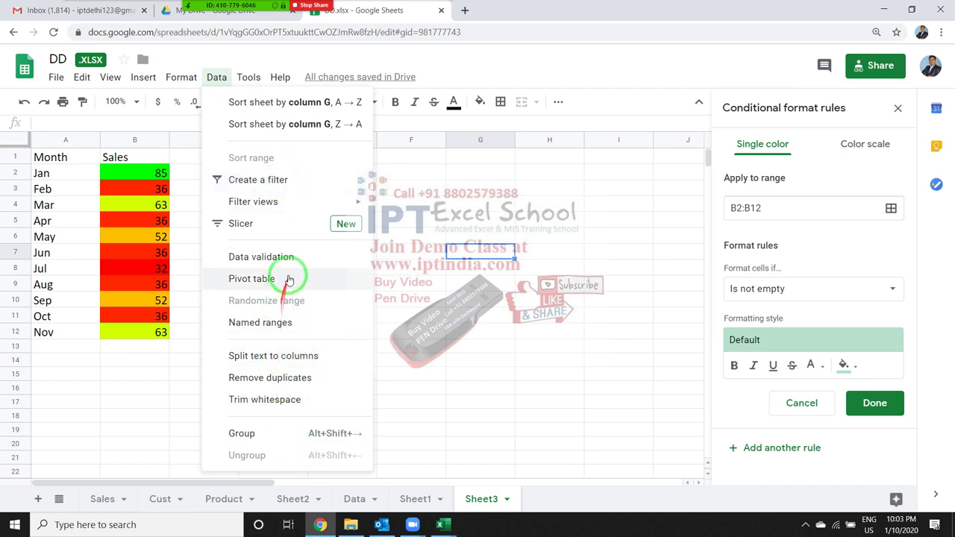